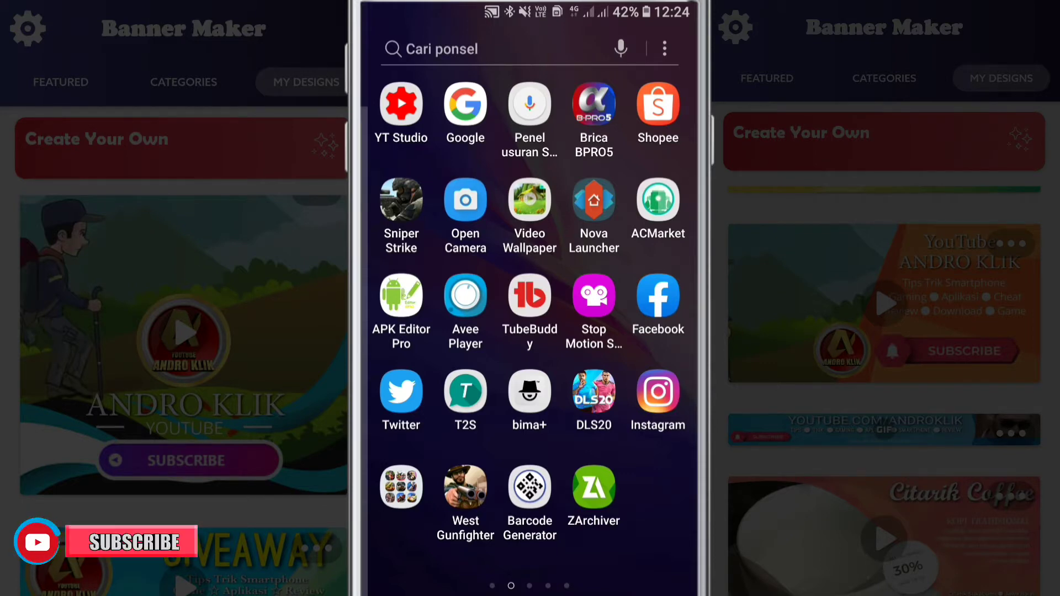
Page through the app drawer to the Banner Maker icon and launch the app.
left_click_drag(635, 331, 414, 331)
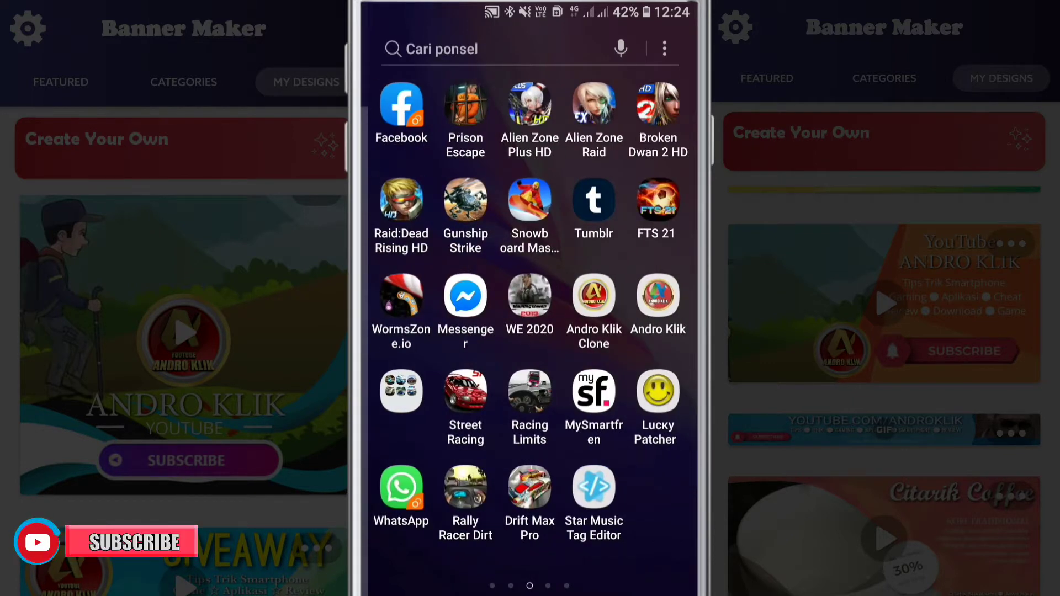
left_click_drag(607, 331, 414, 331)
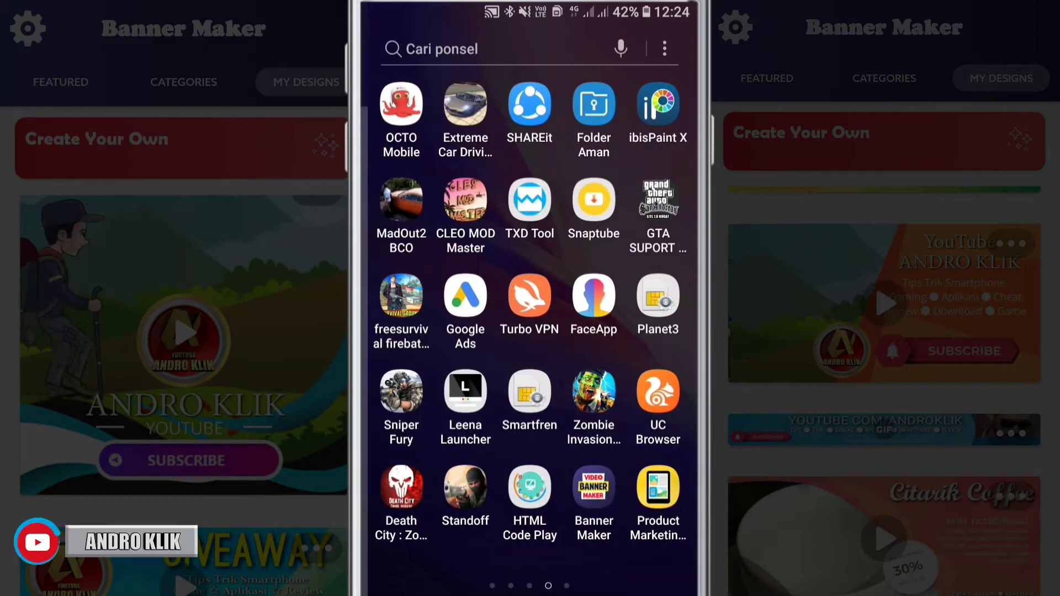
left_click_drag(607, 332, 415, 332)
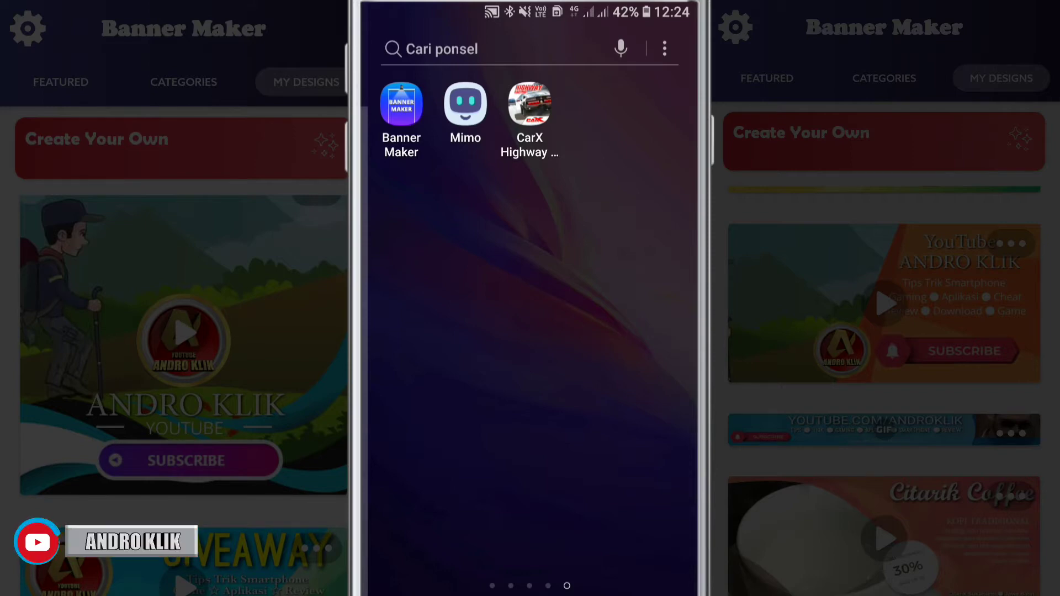
left_click_drag(415, 331, 608, 331)
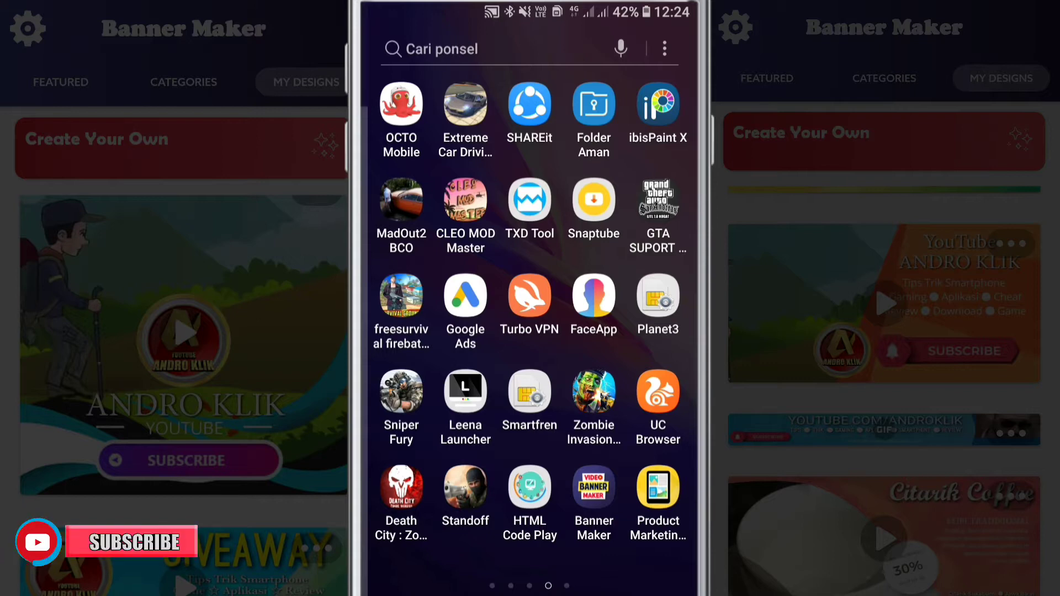
left_click_drag(594, 489, 595, 492)
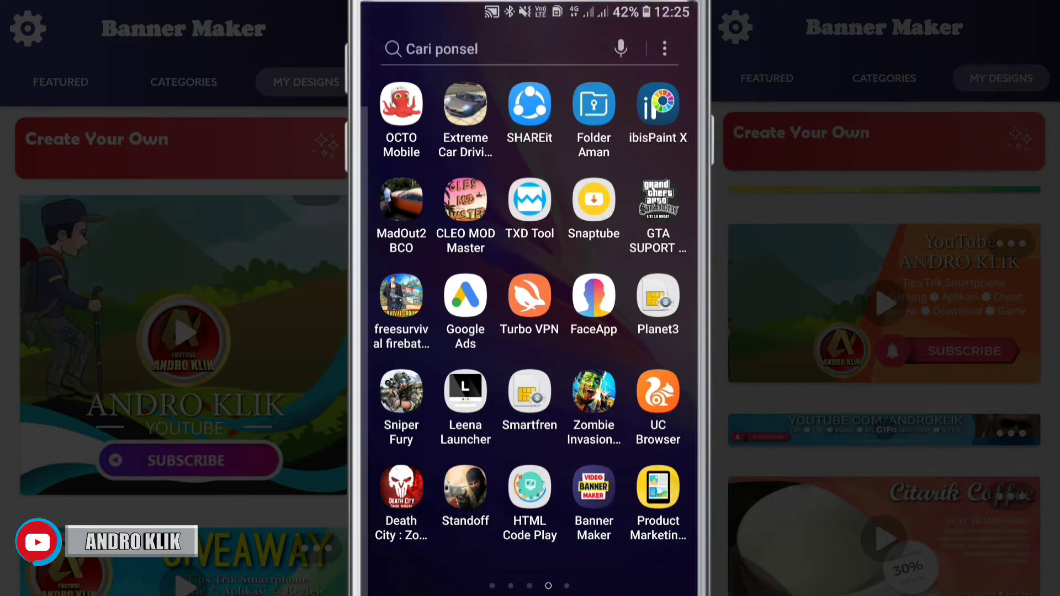
left_click(594, 487)
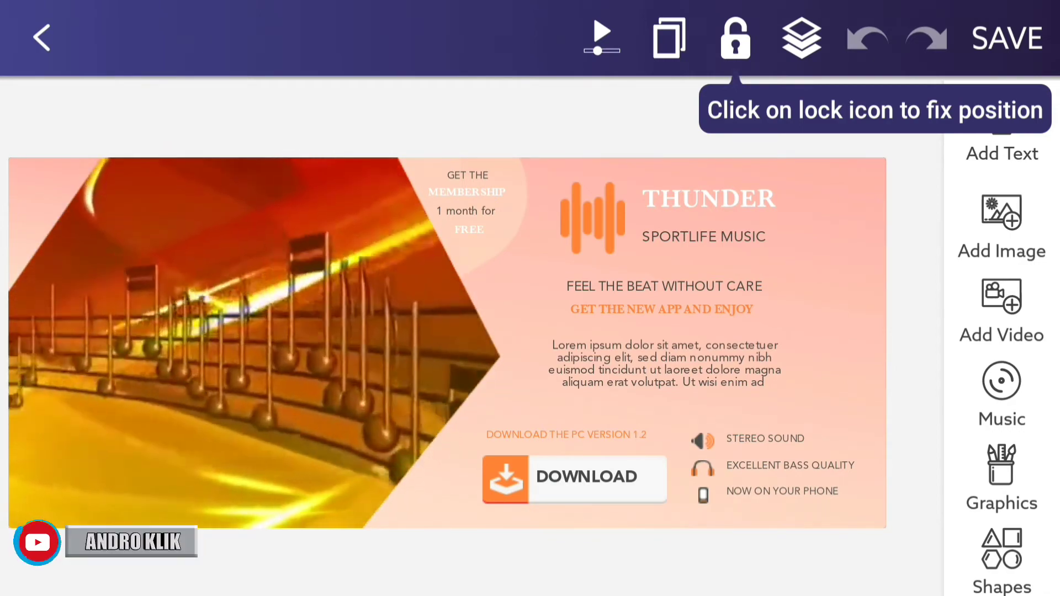
Lower the media volume, then change the THUNDER headline text to ANDRO KLIK.
key("XF86AudioLowerVolume")
key("XF86AudioLowerVolume")
key("XF86AudioLowerVolume")
key("XF86AudioLowerVolume")
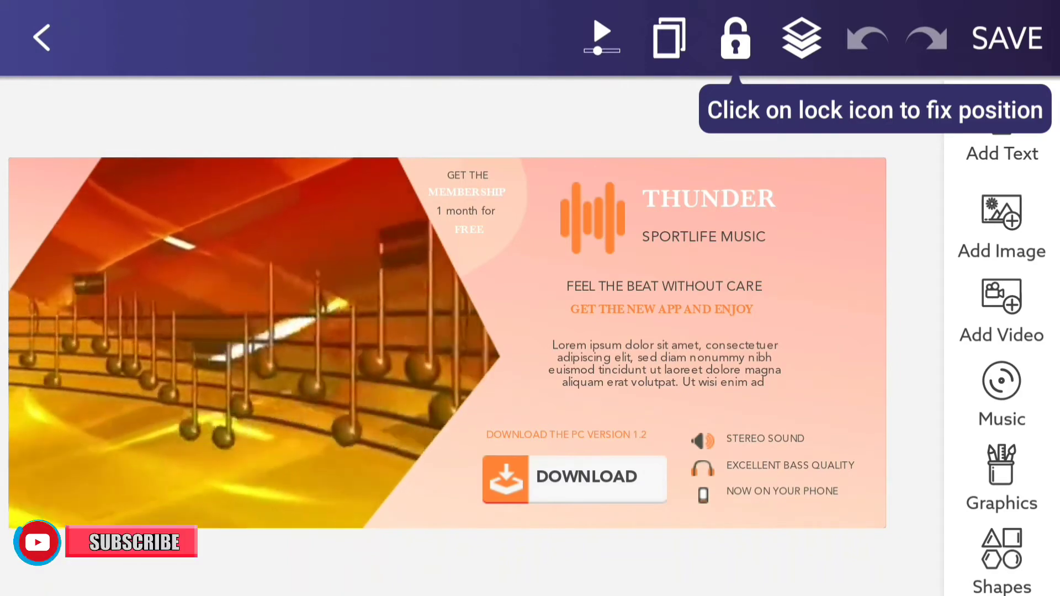
left_click(709, 198)
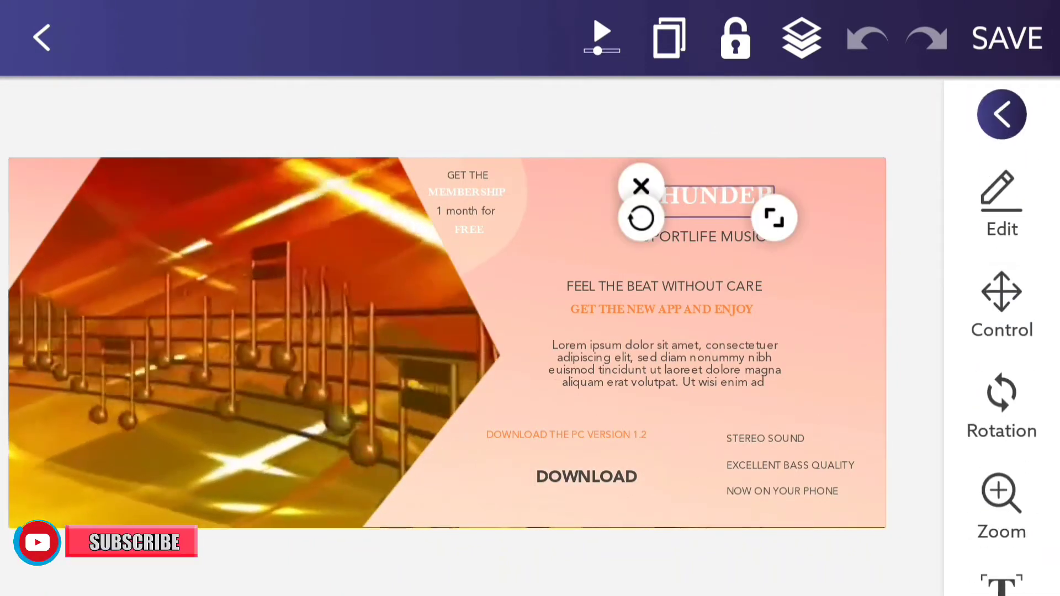
left_click(1002, 205)
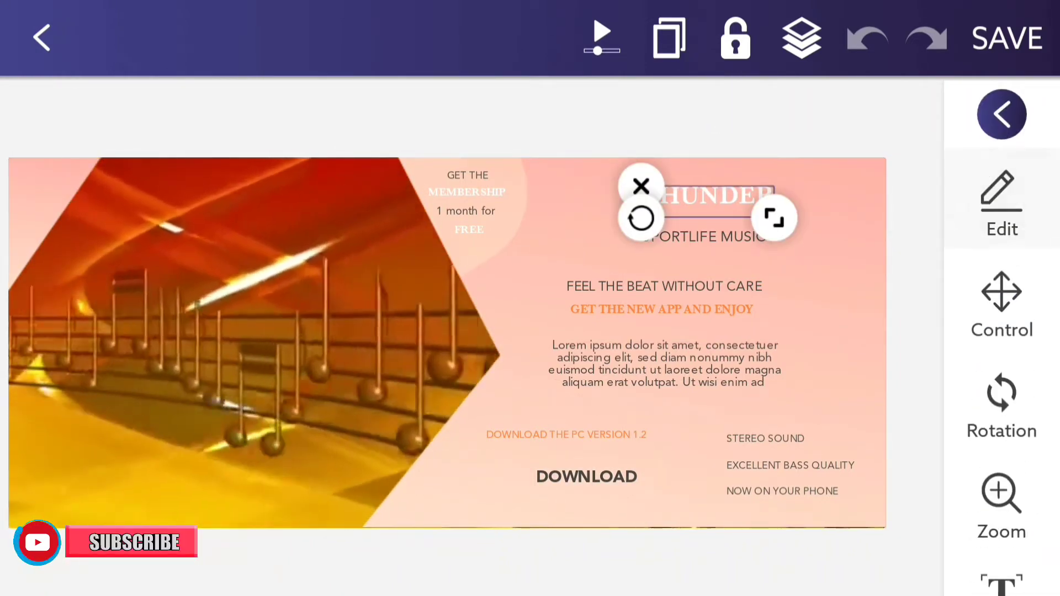
left_click(186, 158)
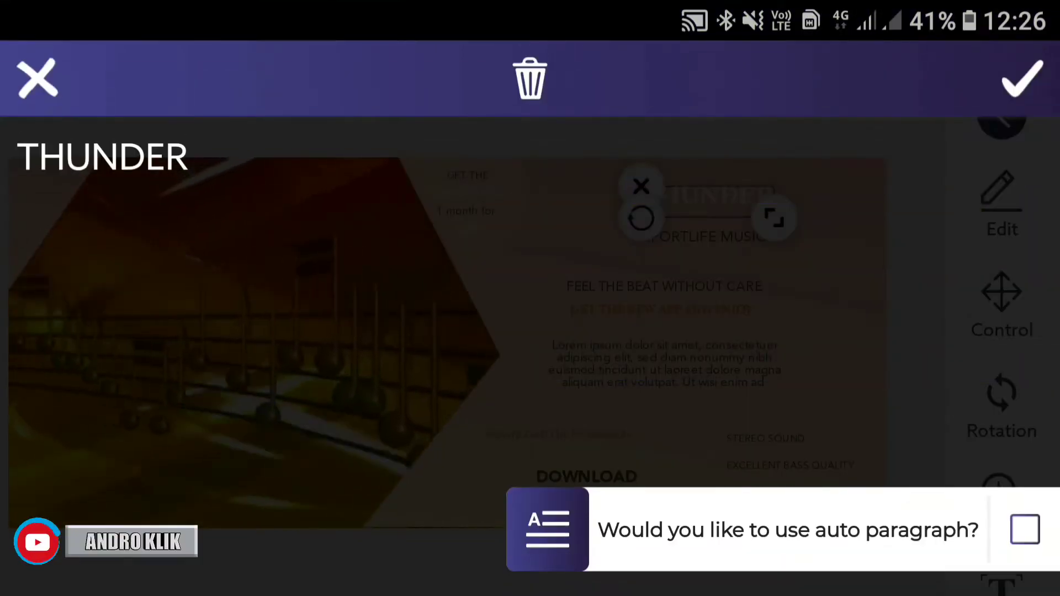
key("BackSpace")
key("BackSpace")
key("BackSpace")
key("BackSpace")
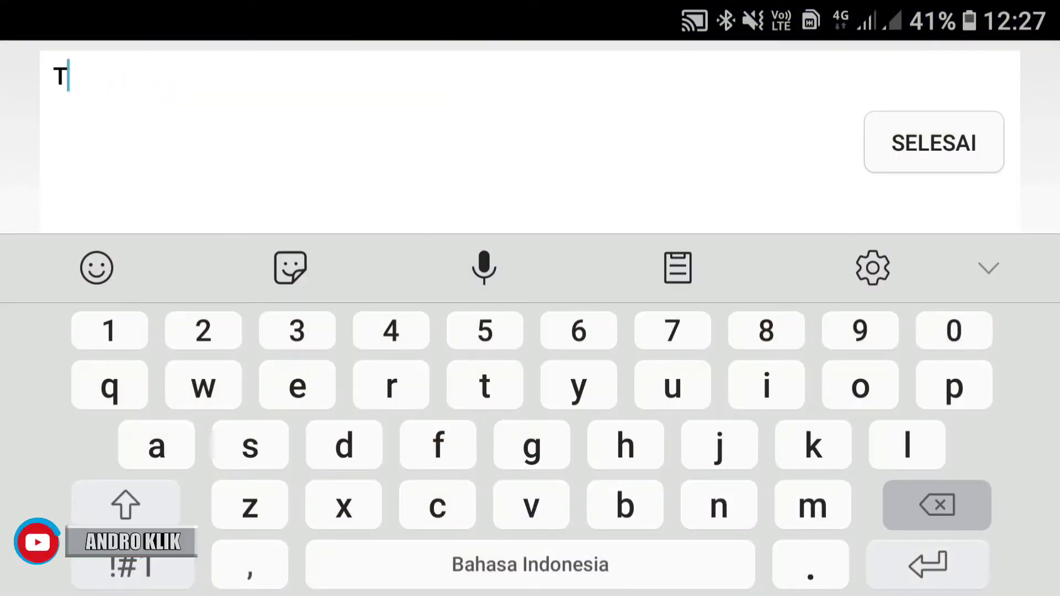
key("BackSpace")
type("AND")
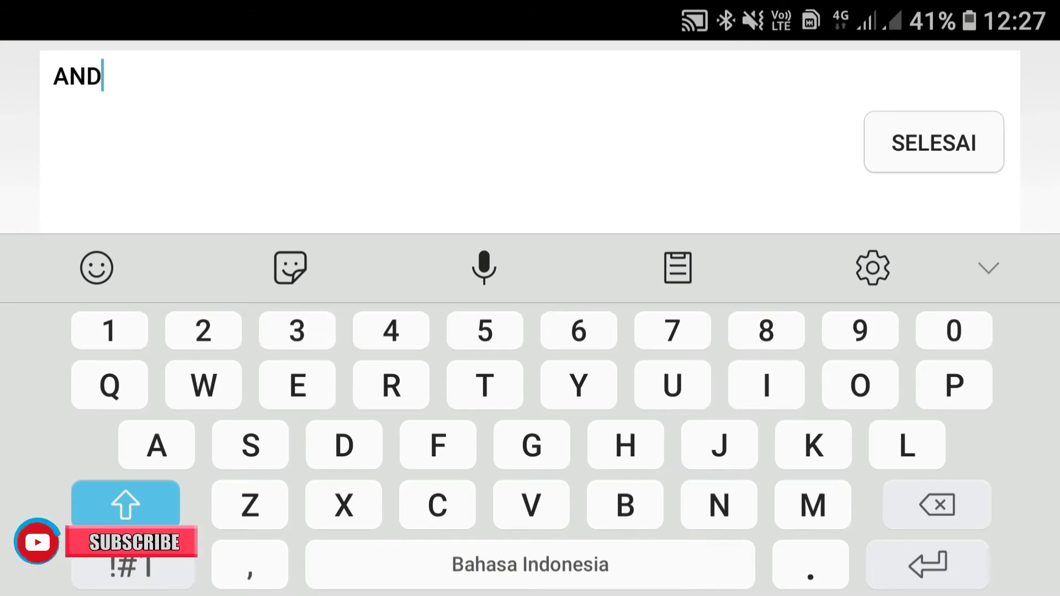
type("RO KLIK")
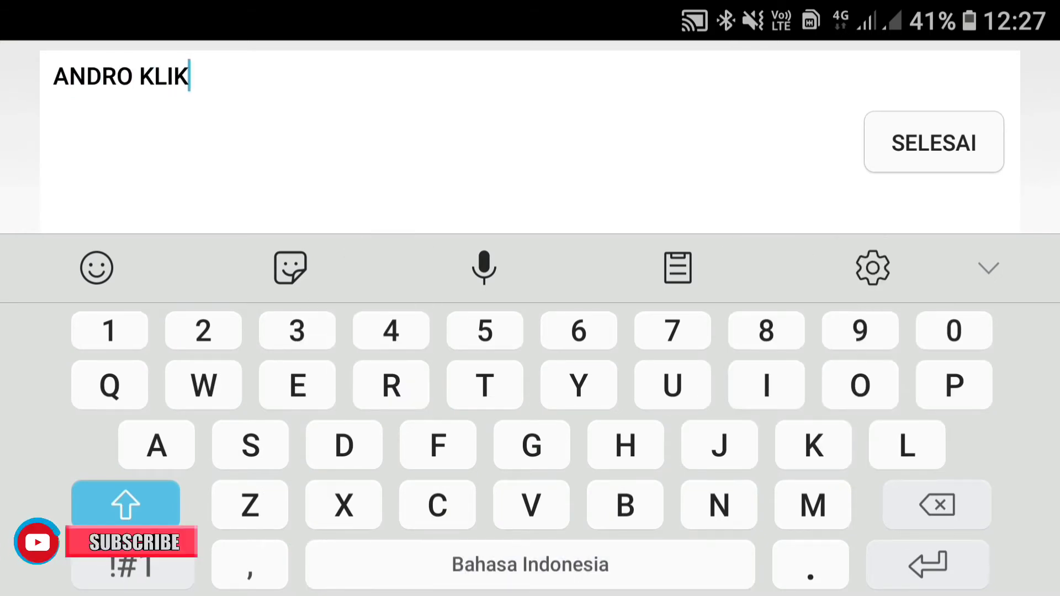
left_click(934, 142)
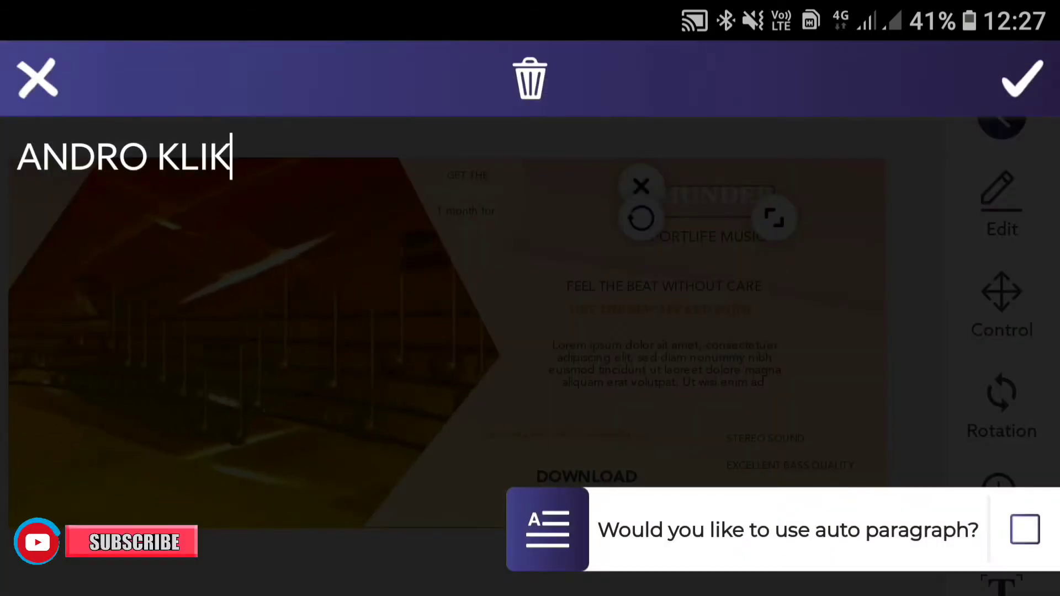
left_click(1022, 77)
Replace the Lorem ipsum paragraph with the string 'jejdududjududjejehndbdhjdndhjdjdndjdjjdjdd'.
left_click(442, 119)
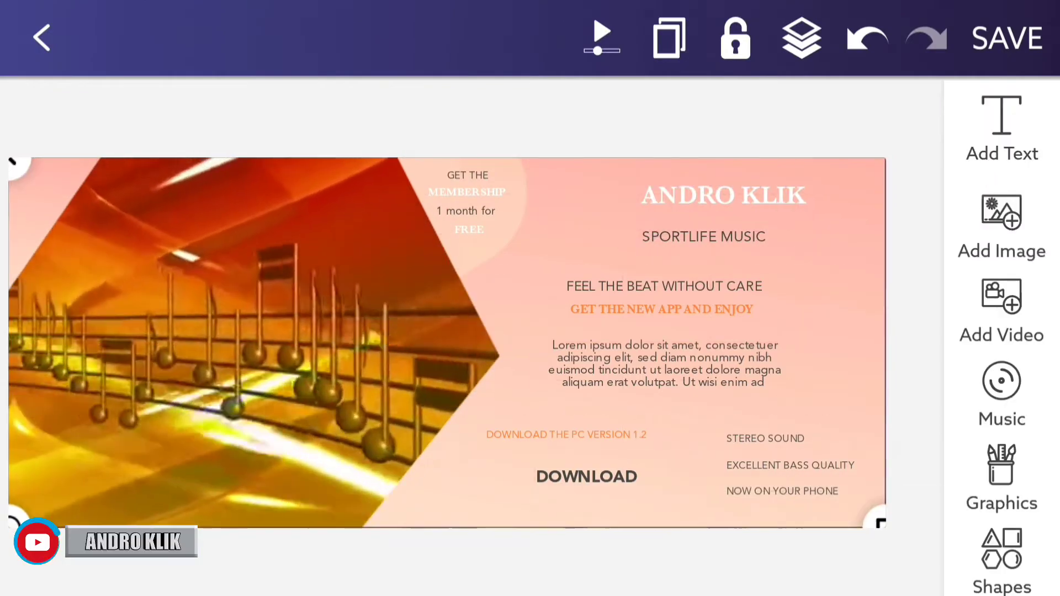
left_click(220, 331)
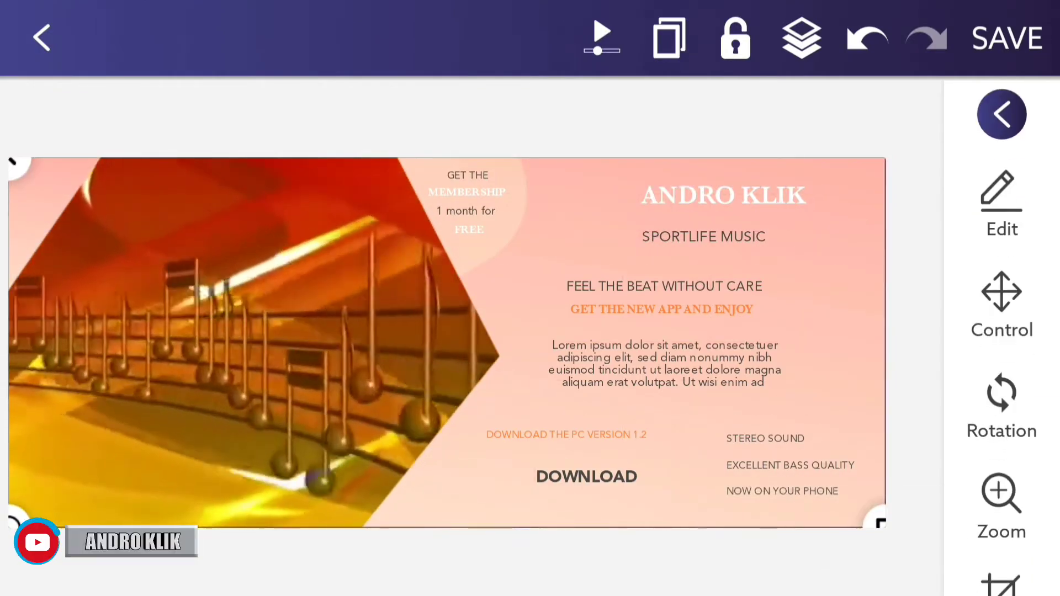
left_click(662, 364)
left_click(1001, 204)
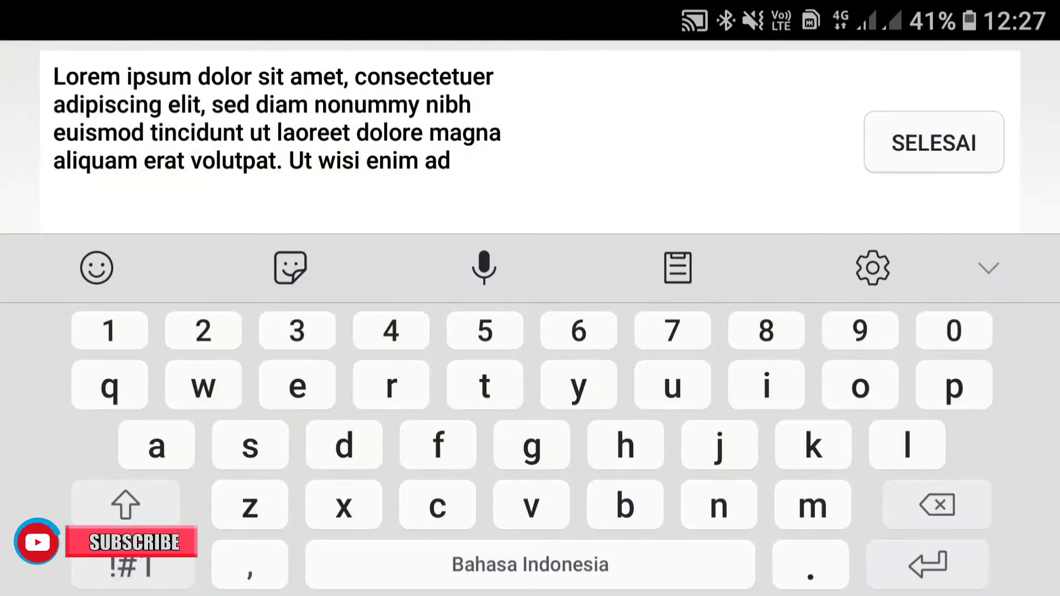
key("BackSpace")
key("BackSpace")
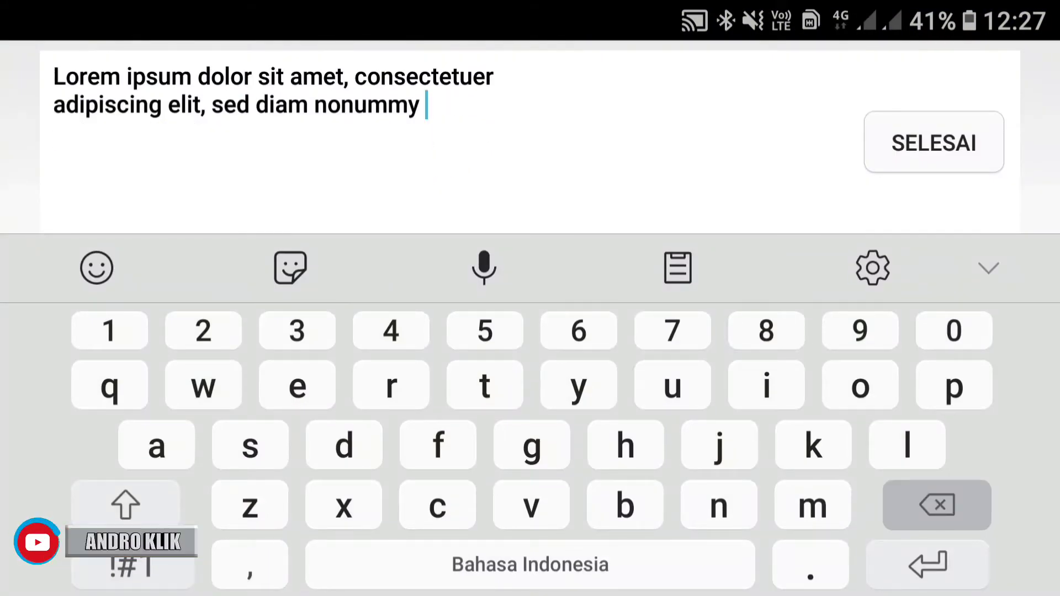
key("BackSpace")
key("BackSpace")
type("je")
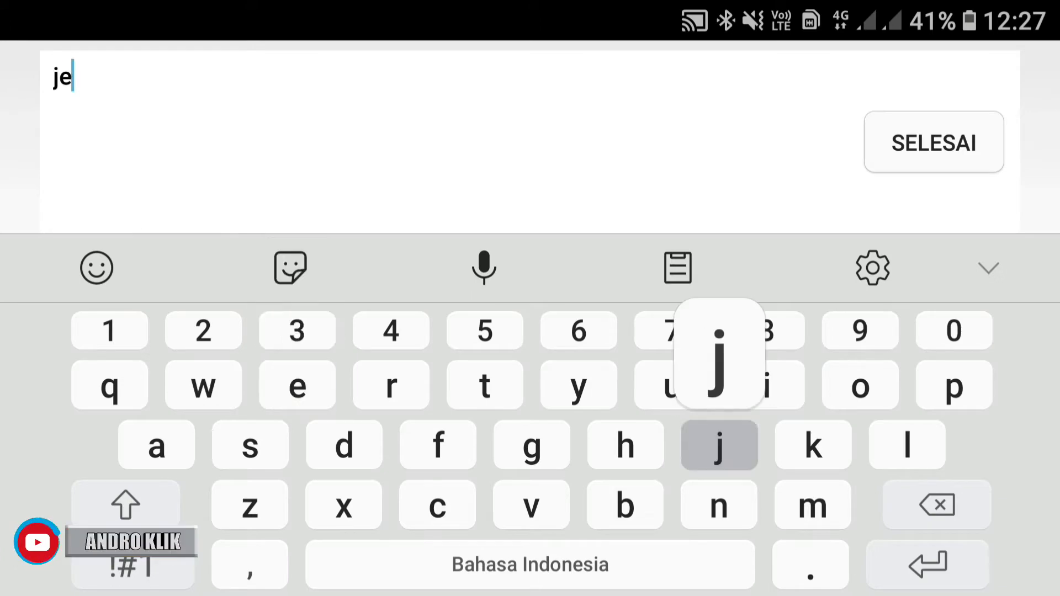
type("jdududjududjejehndbdh")
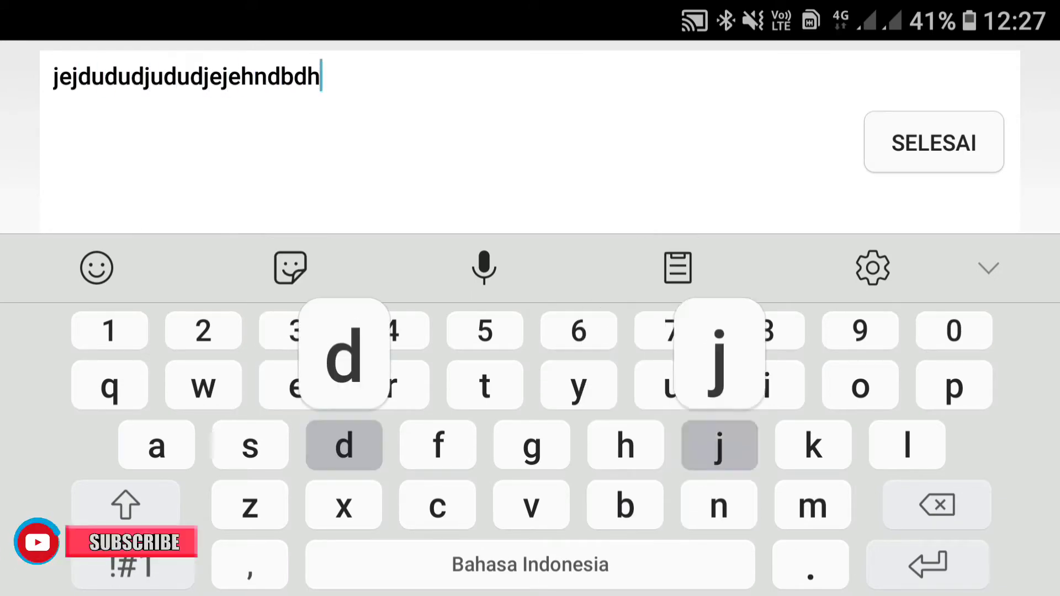
type("djdndhjdjdndjdjjdjdd")
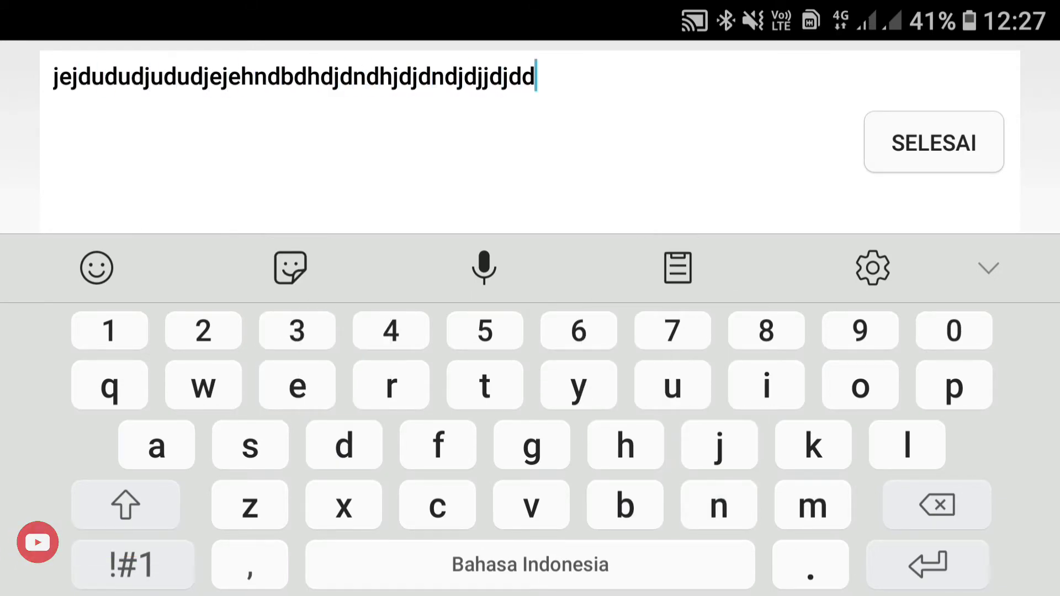
left_click(934, 142)
left_click(1022, 77)
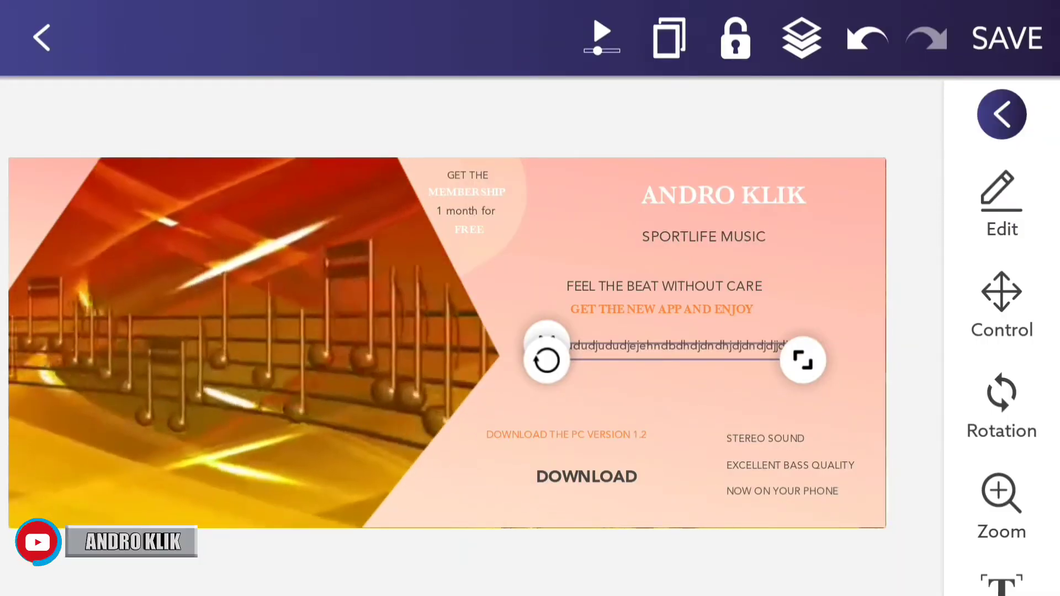
Change the DOWNLOAD button label to PERCOBAAN.
left_click(248, 331)
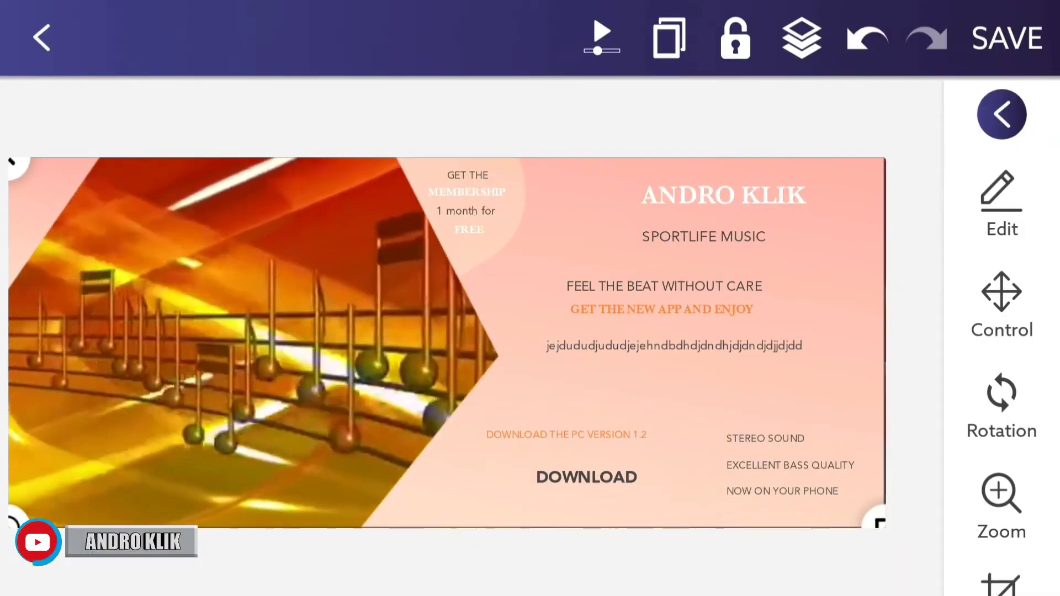
left_click(586, 477)
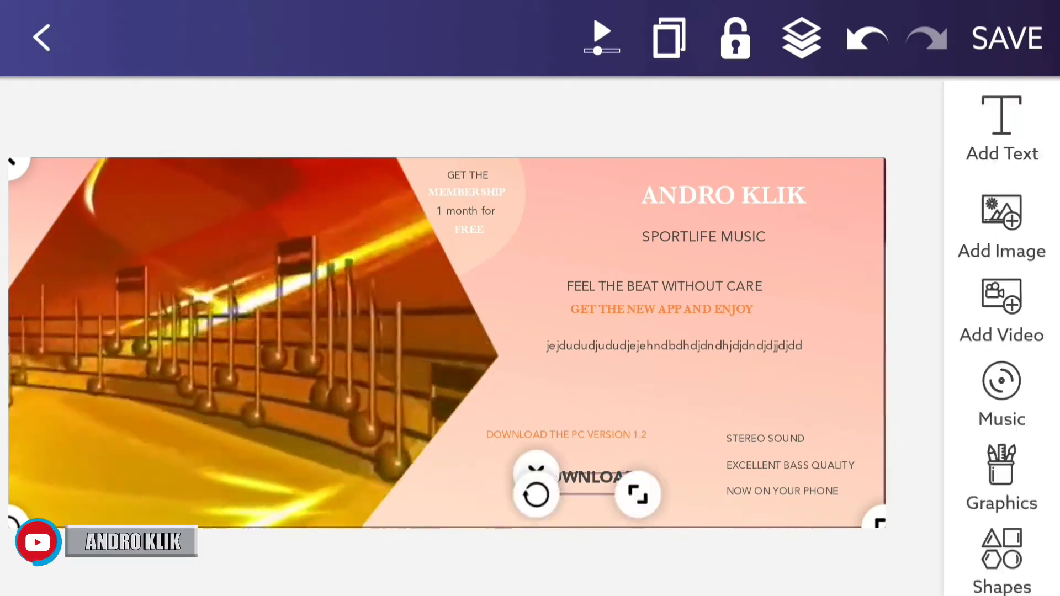
left_click(1002, 204)
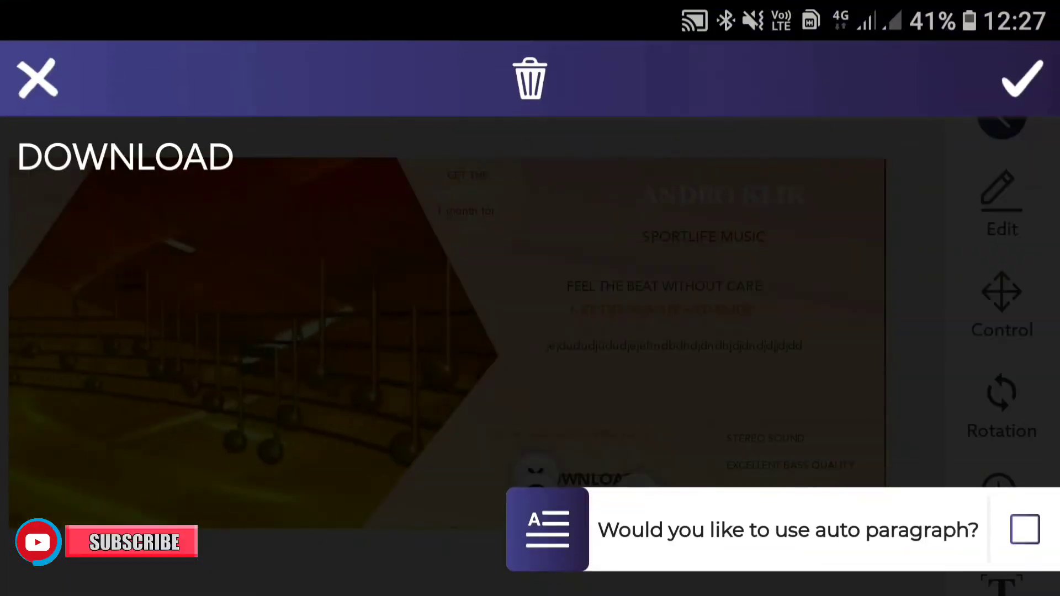
key("BackSpace")
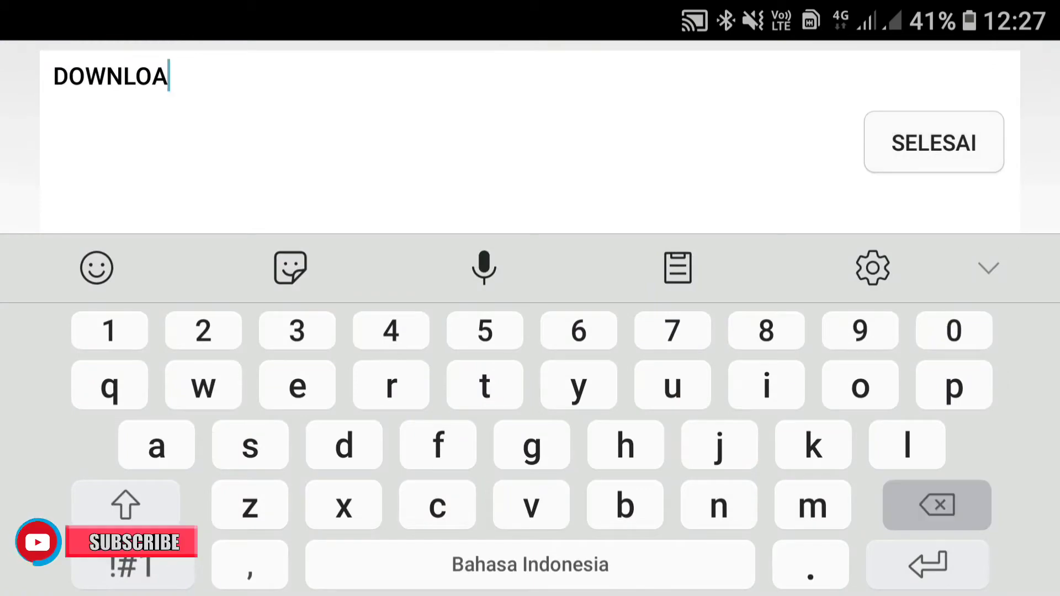
key("BackSpace")
key("BackSpace")
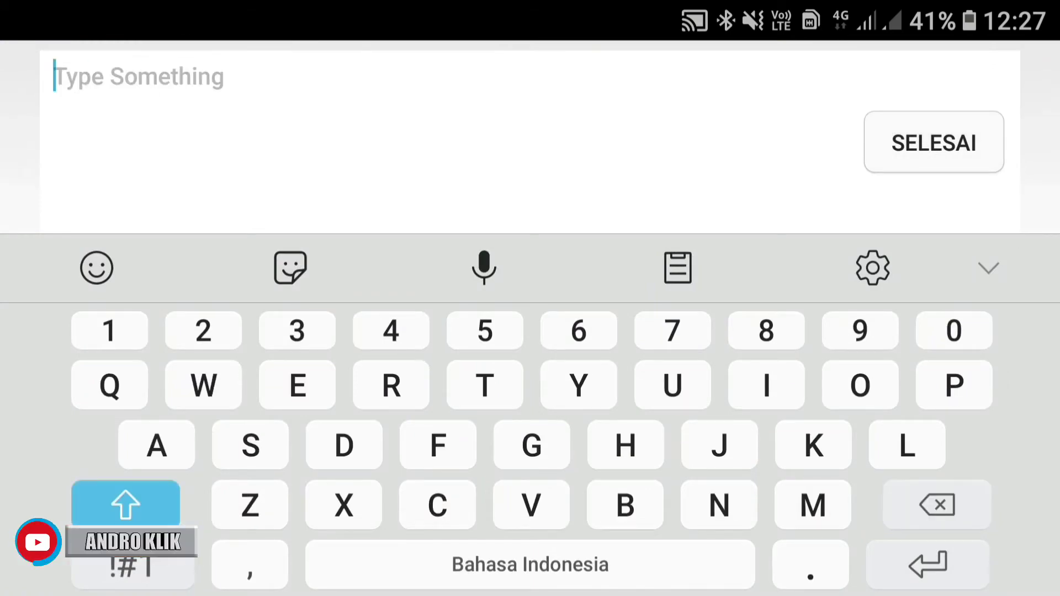
type("PERC")
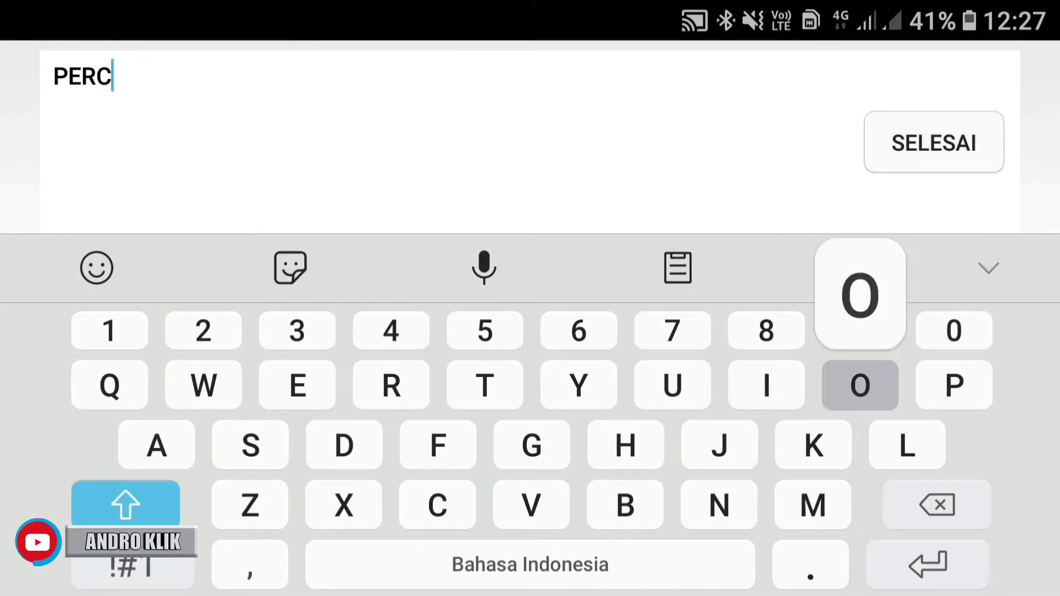
type("OBAAN")
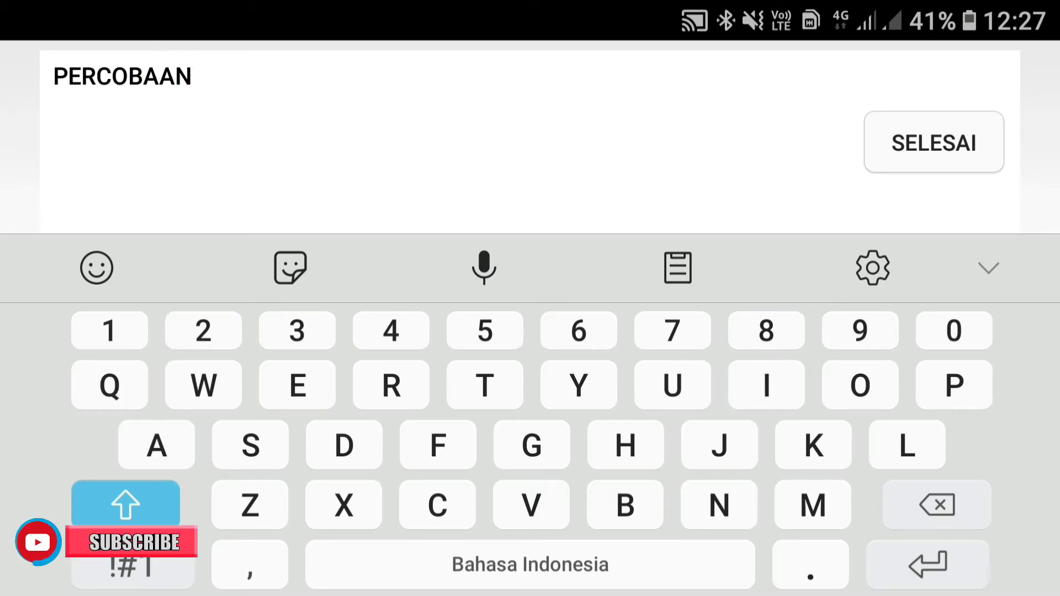
left_click(934, 142)
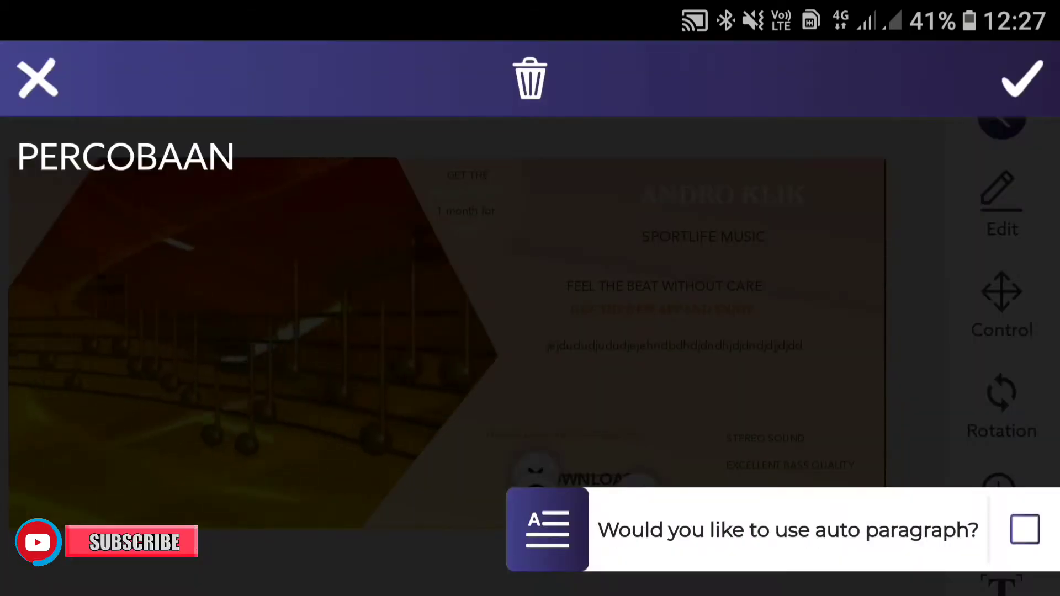
left_click(1023, 78)
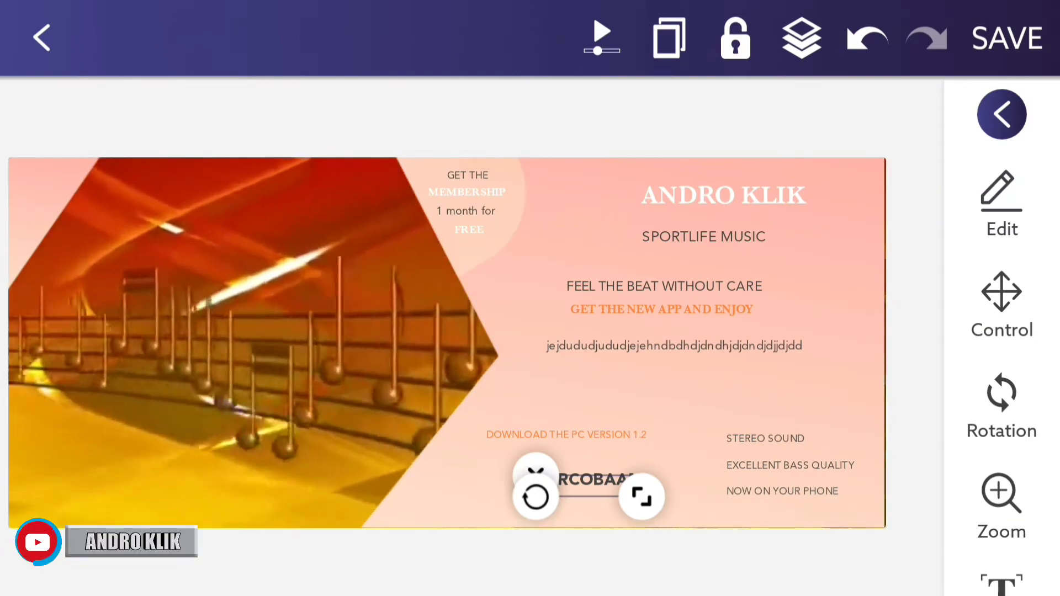
Deselect the text and return the panel to Add Text, Add Image and similar options.
left_click(248, 343)
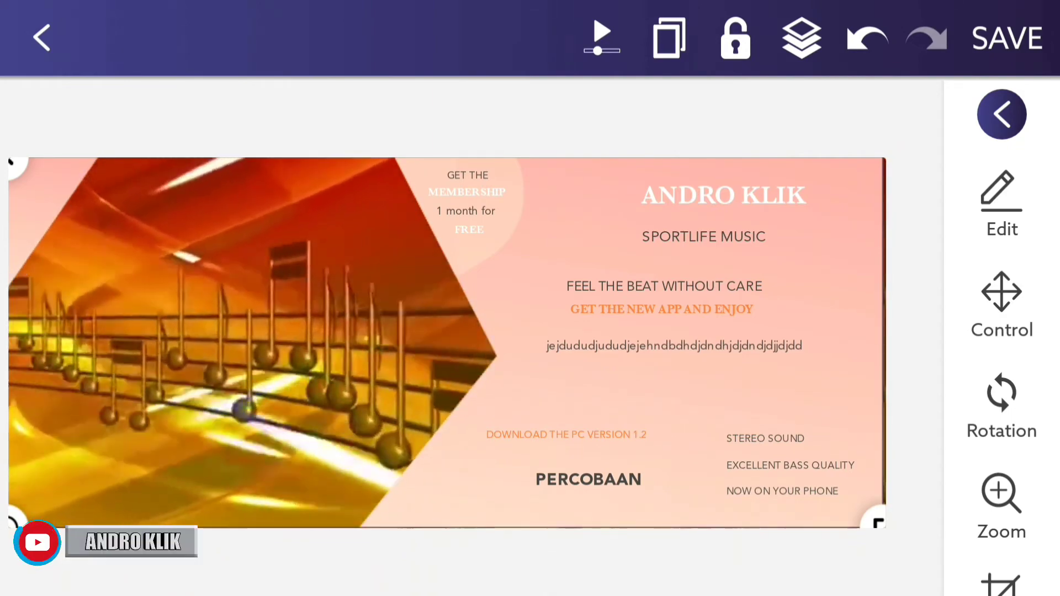
scroll(1002, 331, "down", 2)
scroll(1002, 332, "up", 2)
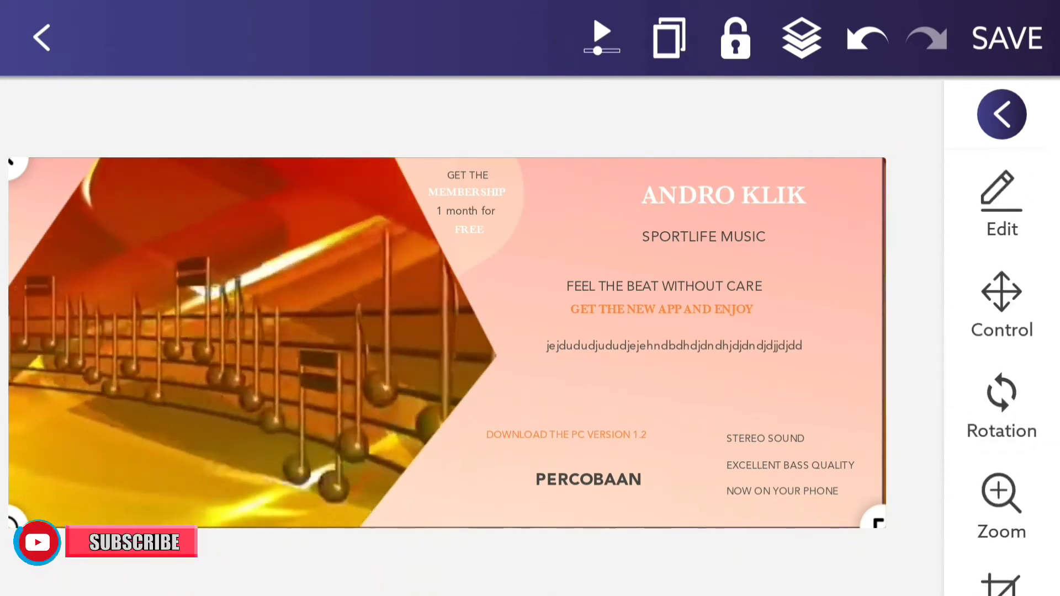
left_click(1003, 114)
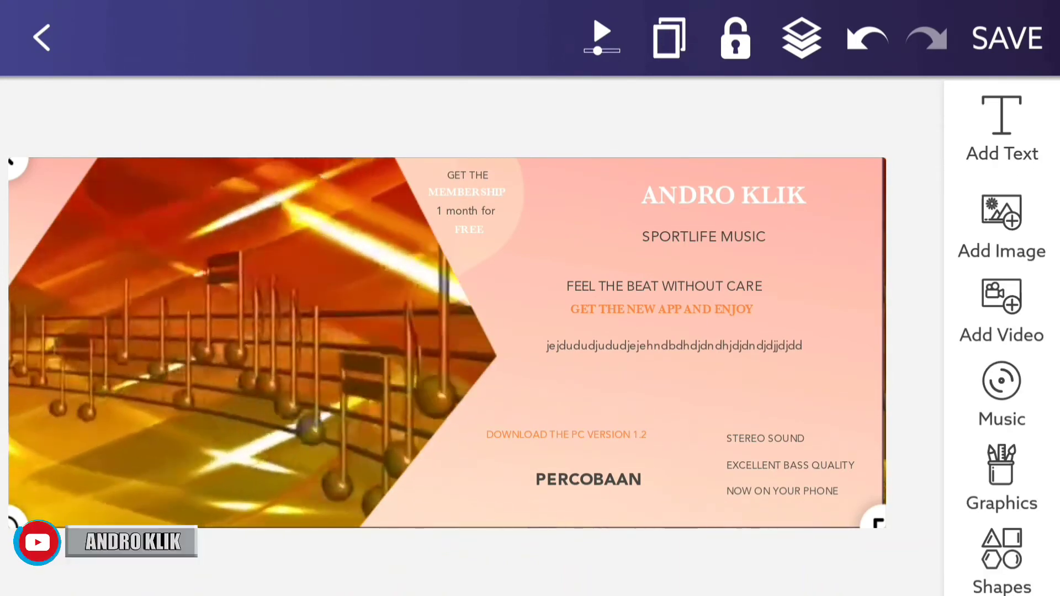
scroll(1001, 331, "down", 3)
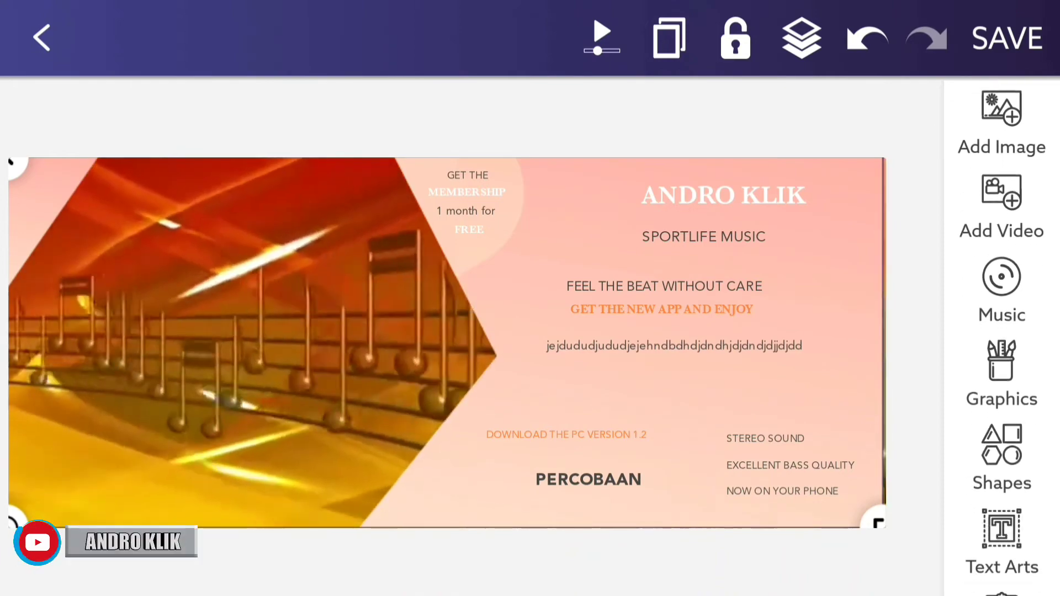
scroll(1002, 332, "up", 3)
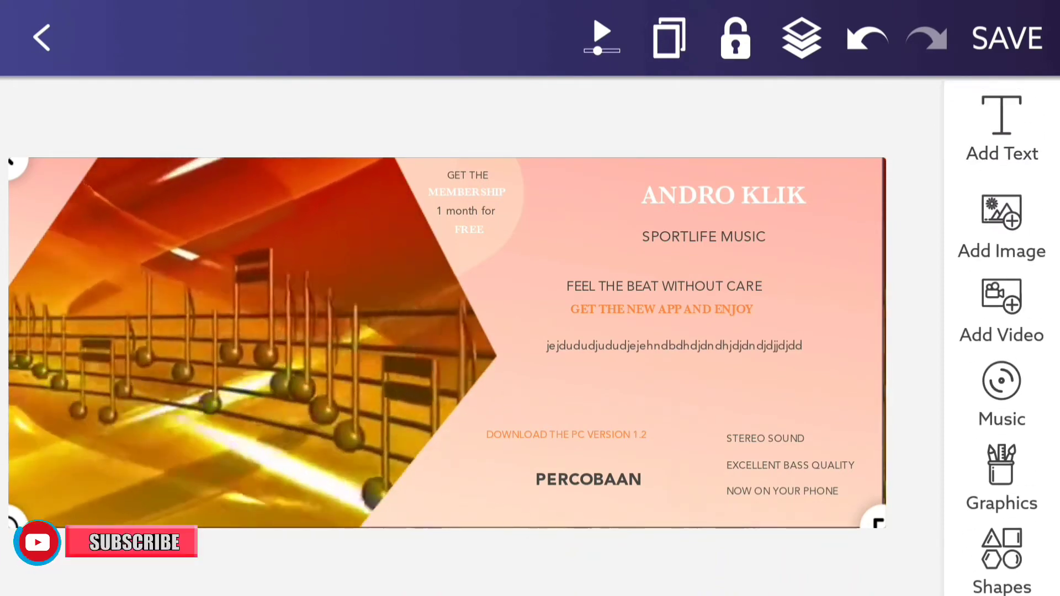
left_click(1002, 127)
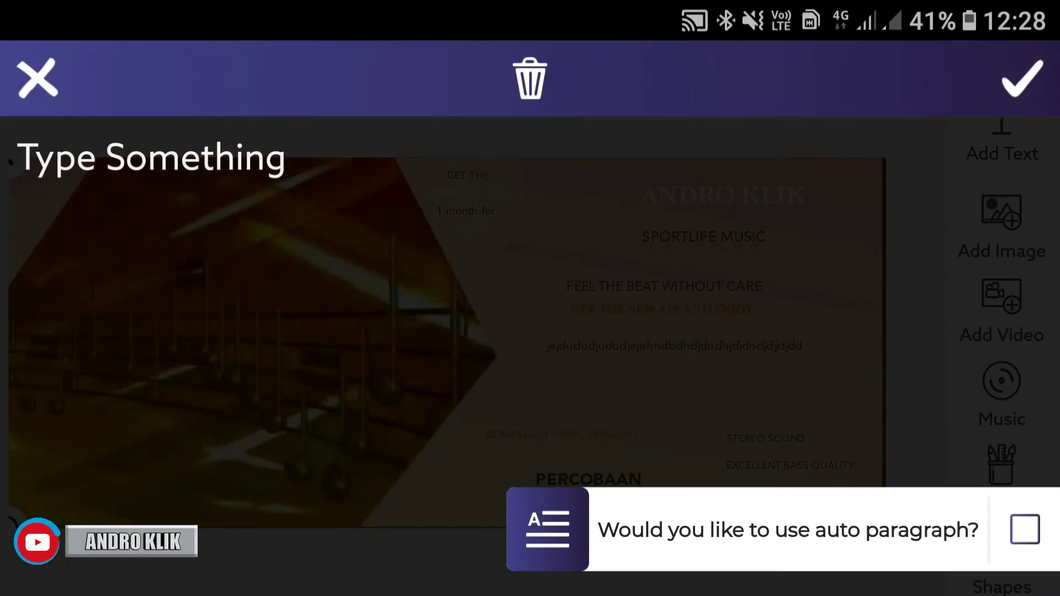
key("Escape")
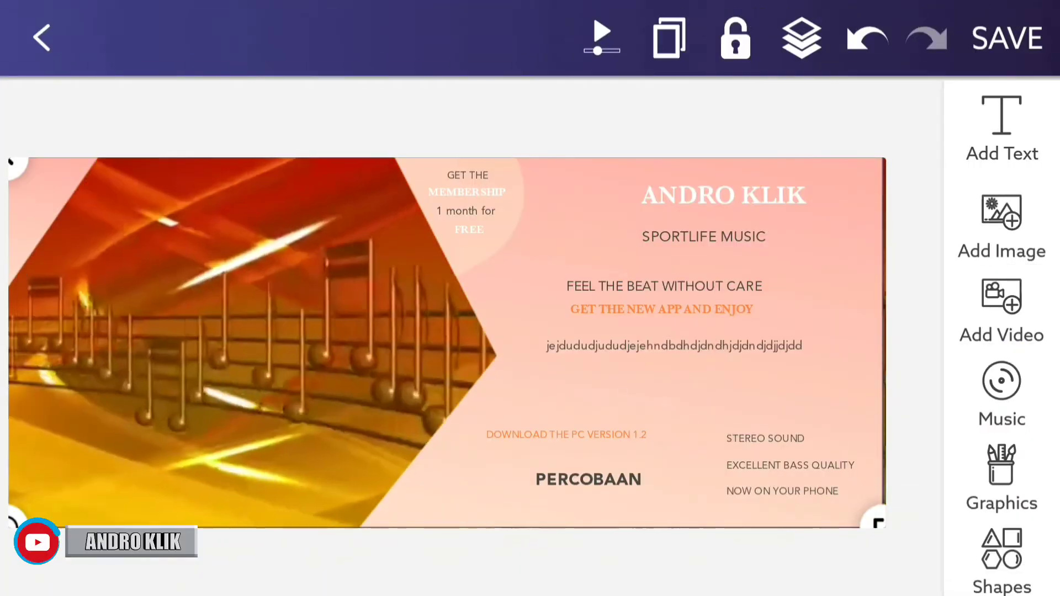
left_click(1002, 224)
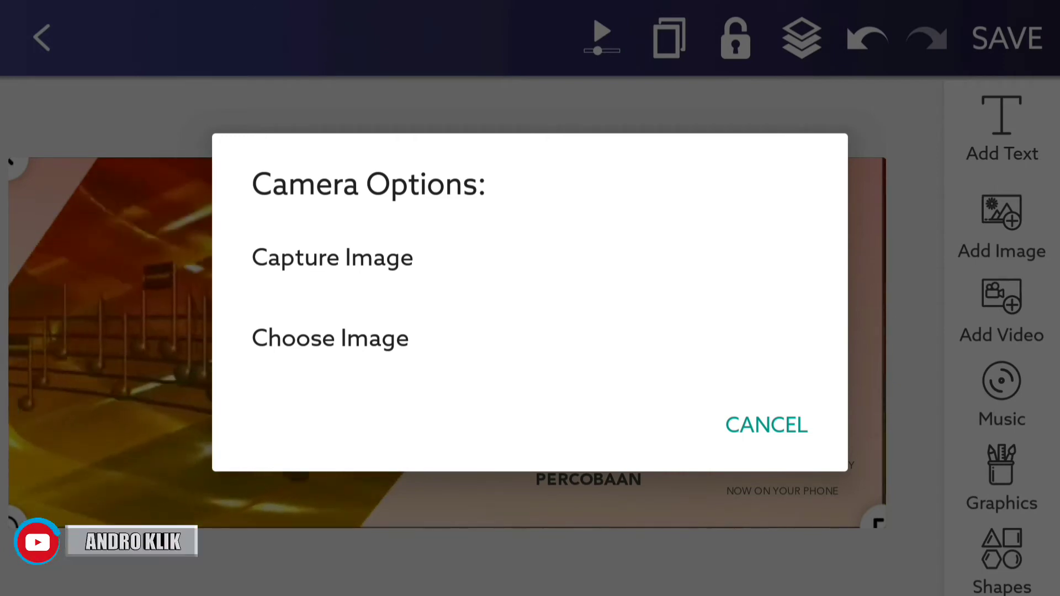
key("Escape")
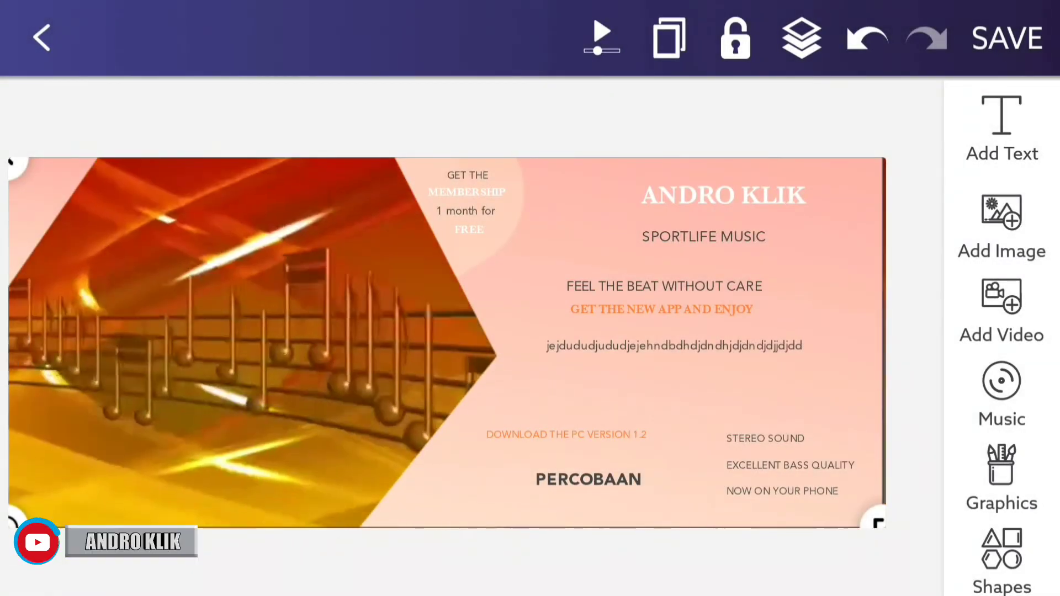
left_click(1002, 309)
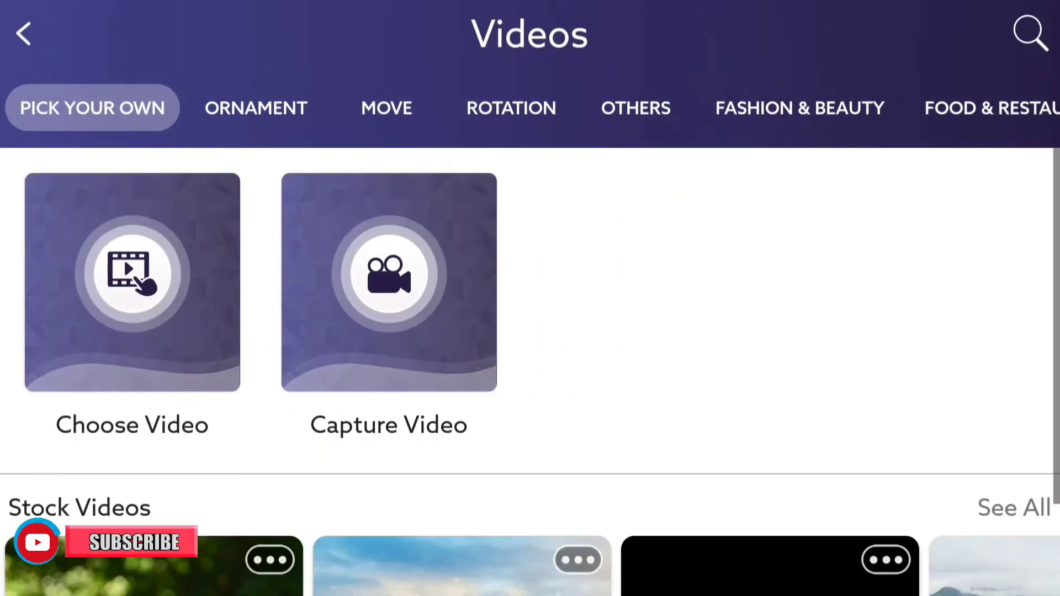
scroll(531, 370, "down", 3)
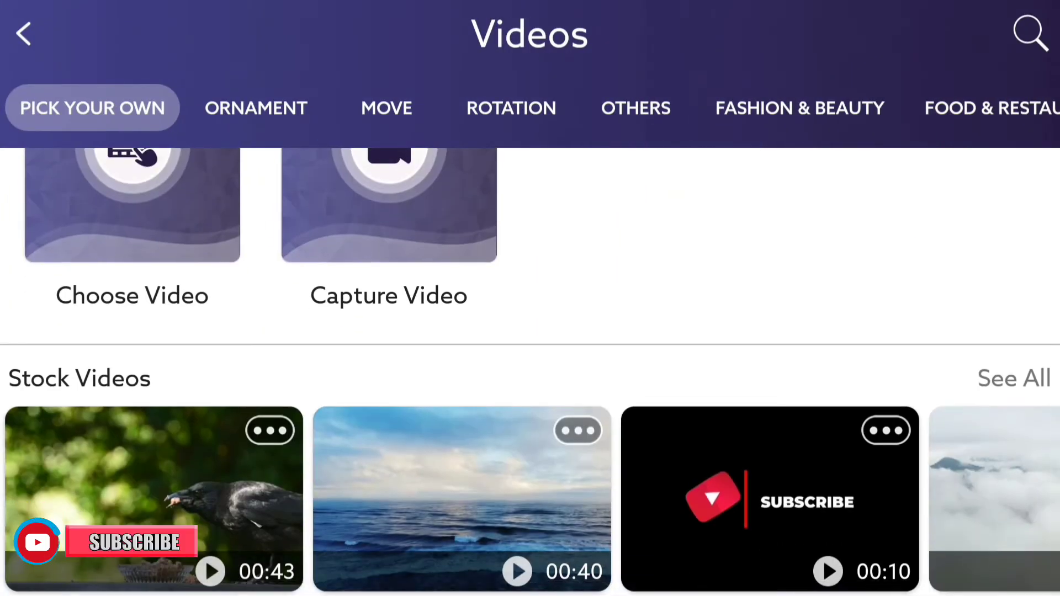
scroll(531, 497, "right", 3)
scroll(530, 497, "right", 5)
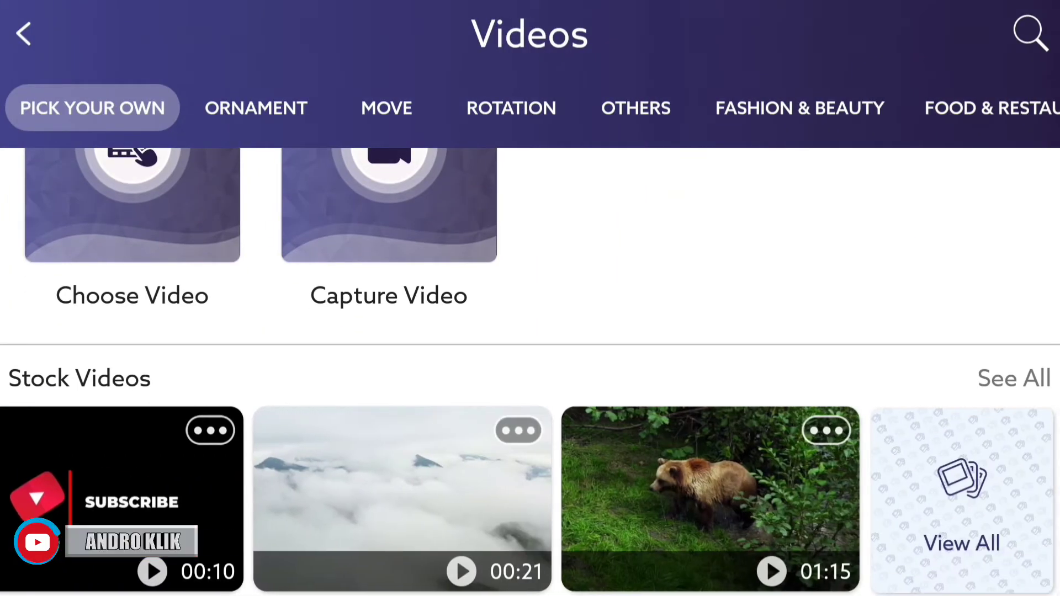
scroll(530, 370, "up", 3)
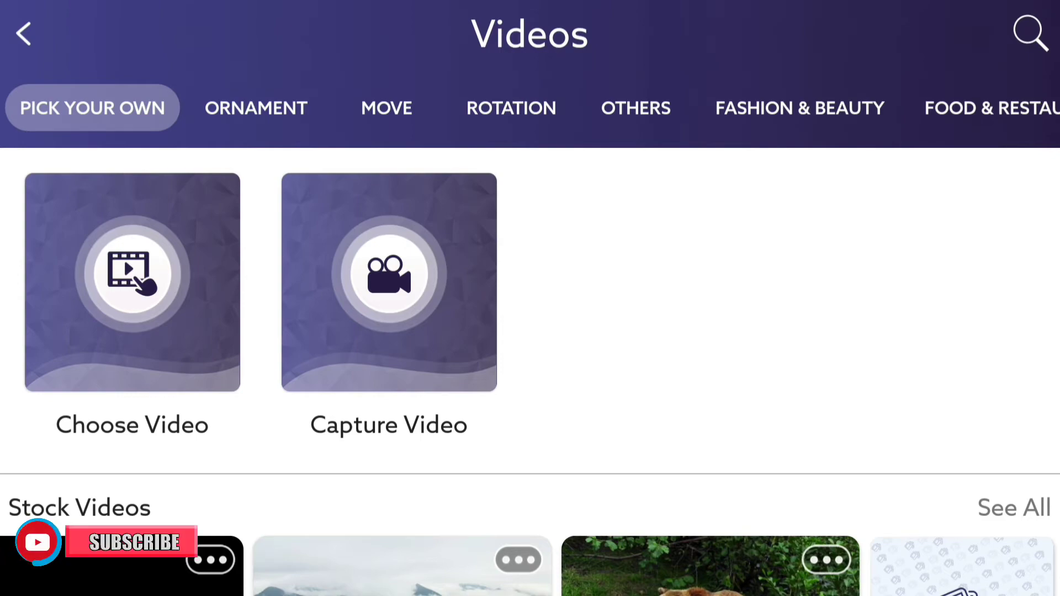
key("Escape")
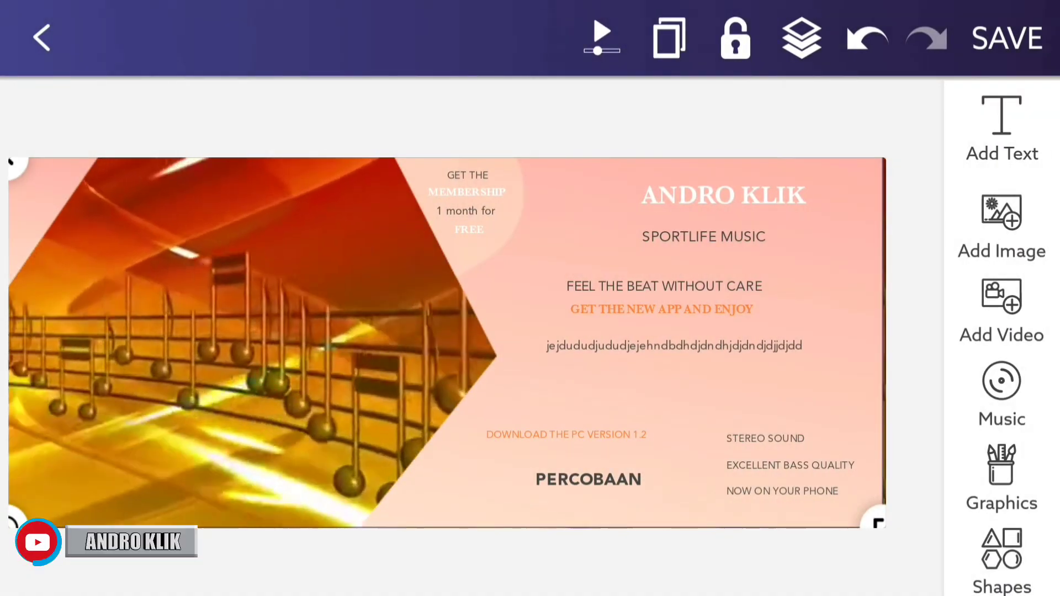
Open the Music options and dismiss them without changing the music.
left_click(1002, 392)
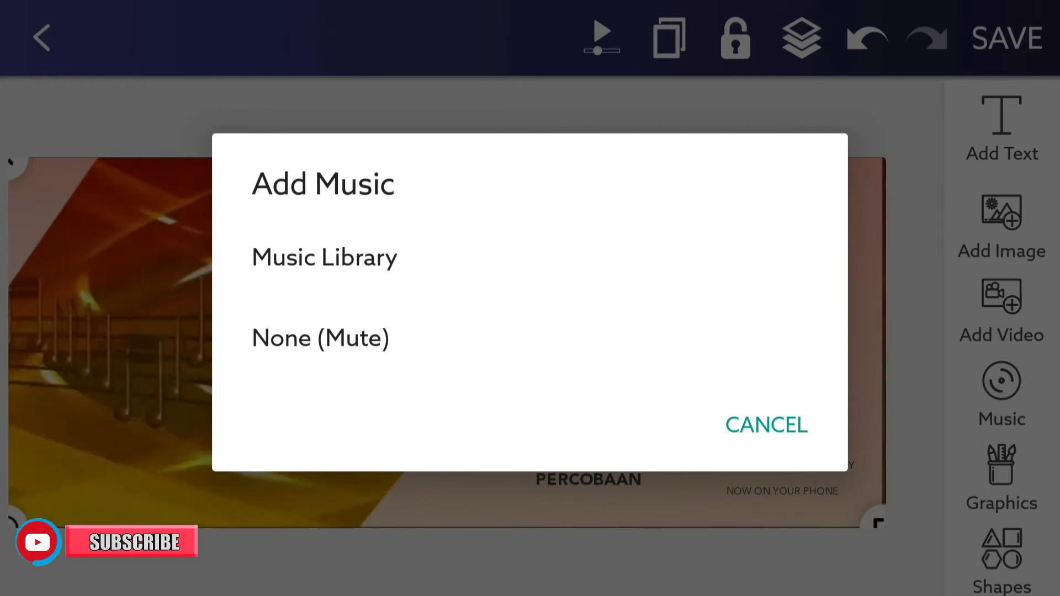
key("Escape")
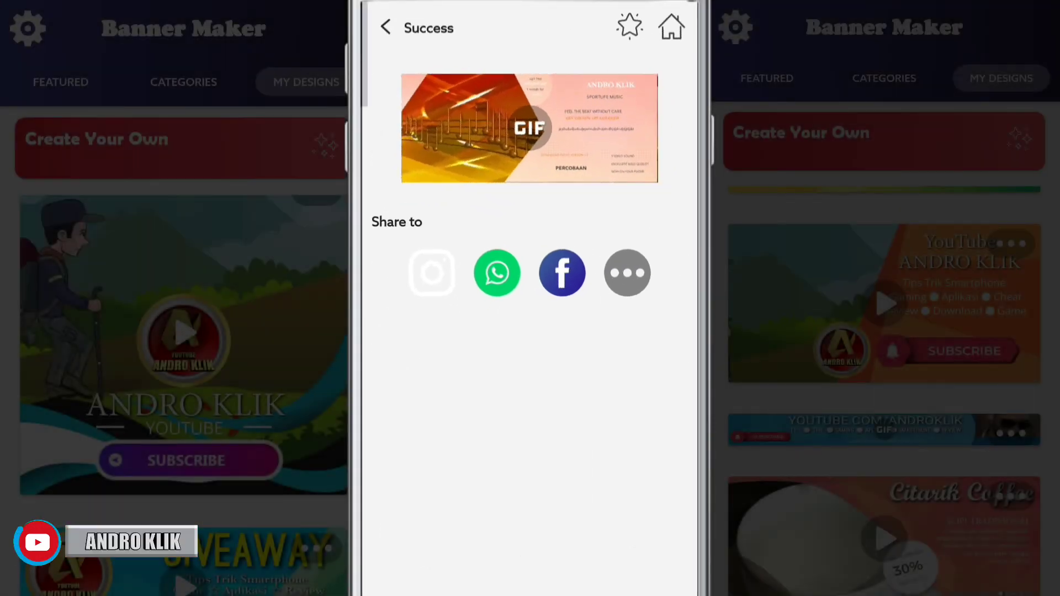
Close Banner Maker from Recents and page back to the second app drawer page.
left_click(651, 527)
left_click_drag(531, 497, 531, 166)
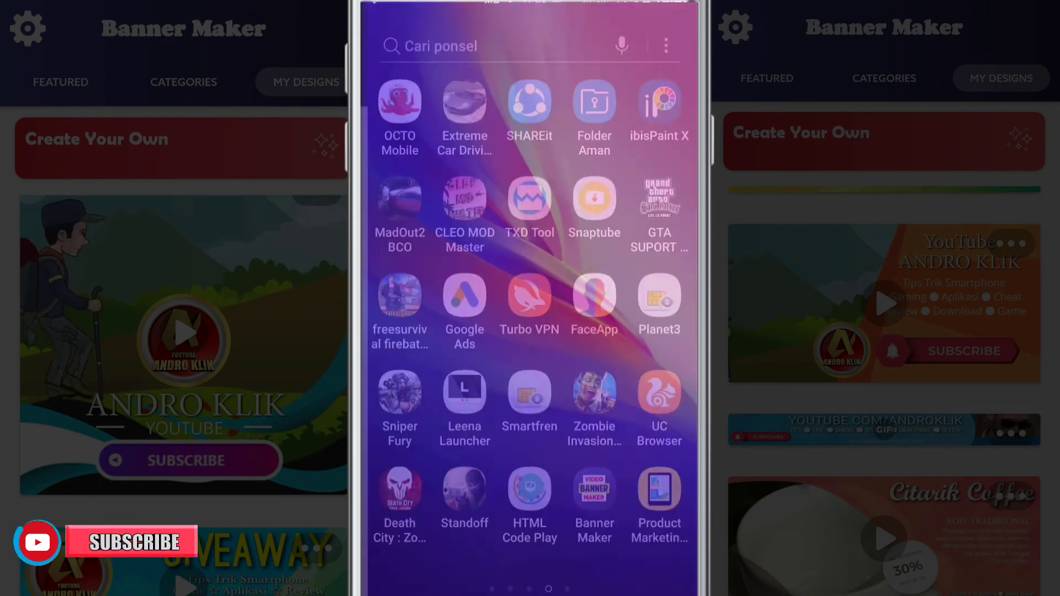
left_click_drag(420, 309, 640, 310)
left_click_drag(419, 309, 641, 309)
Open Galeri and view the saved GIF banner full-screen.
left_click(466, 199)
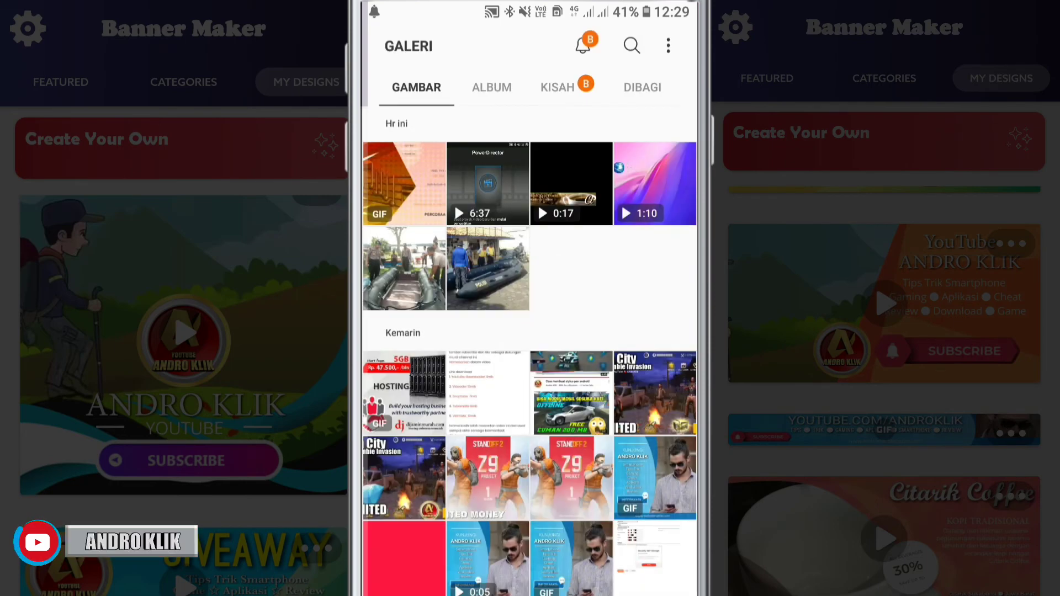
left_click(404, 184)
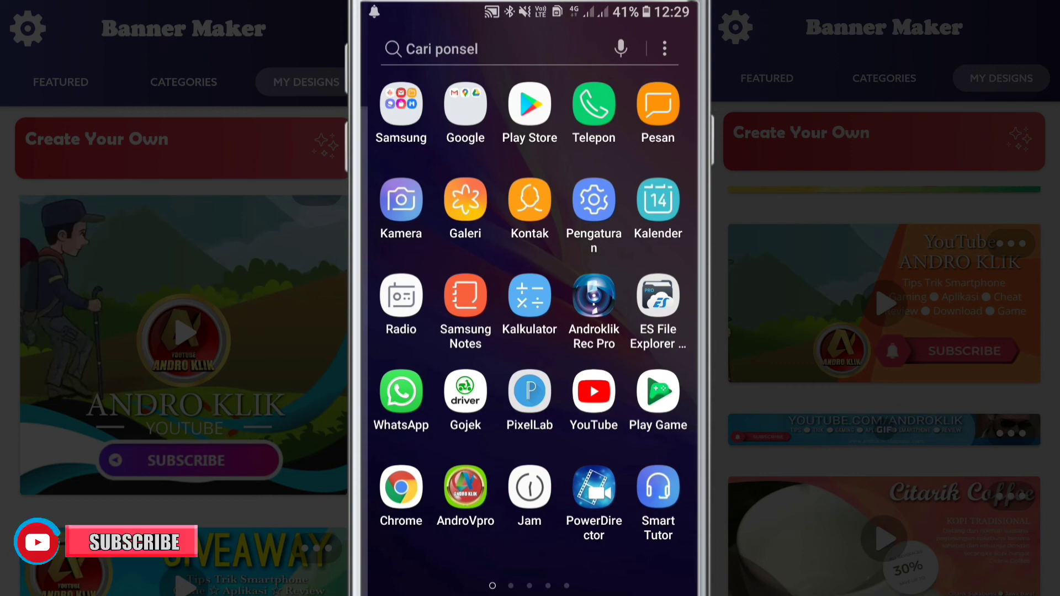
Swipe back and forth through the app drawer, ending on the Banner Maker page.
left_click_drag(635, 331, 415, 332)
left_click_drag(635, 332, 415, 331)
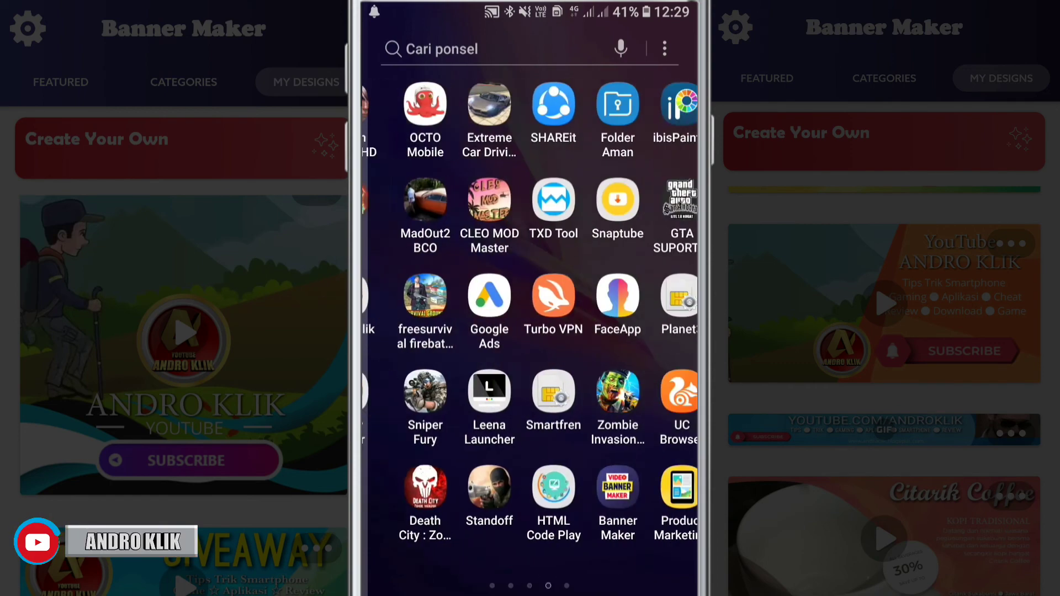
mouse_move(635, 331)
left_mouse_down()
mouse_move(414, 331)
mouse_move(635, 332)
left_mouse_up()
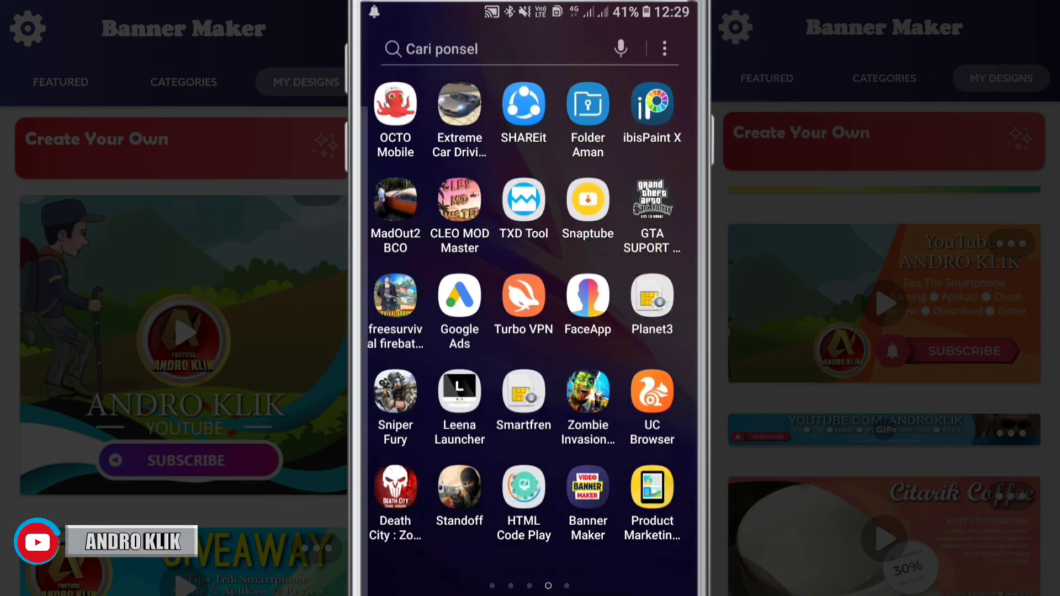
left_click_drag(414, 332, 636, 332)
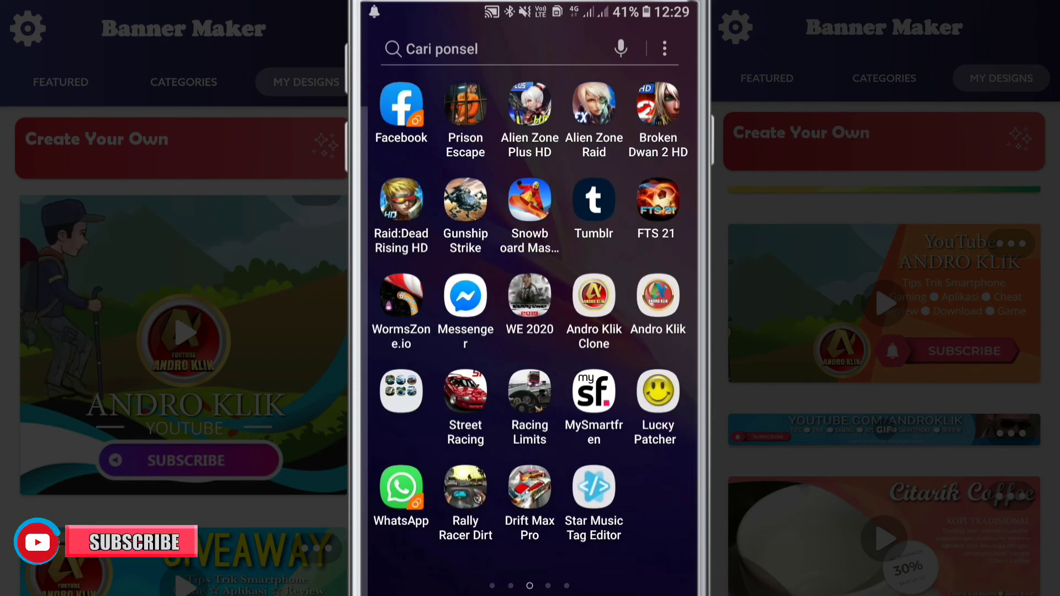
mouse_move(414, 331)
left_mouse_down()
mouse_move(636, 331)
mouse_move(414, 331)
left_mouse_up()
left_click_drag(636, 331, 414, 331)
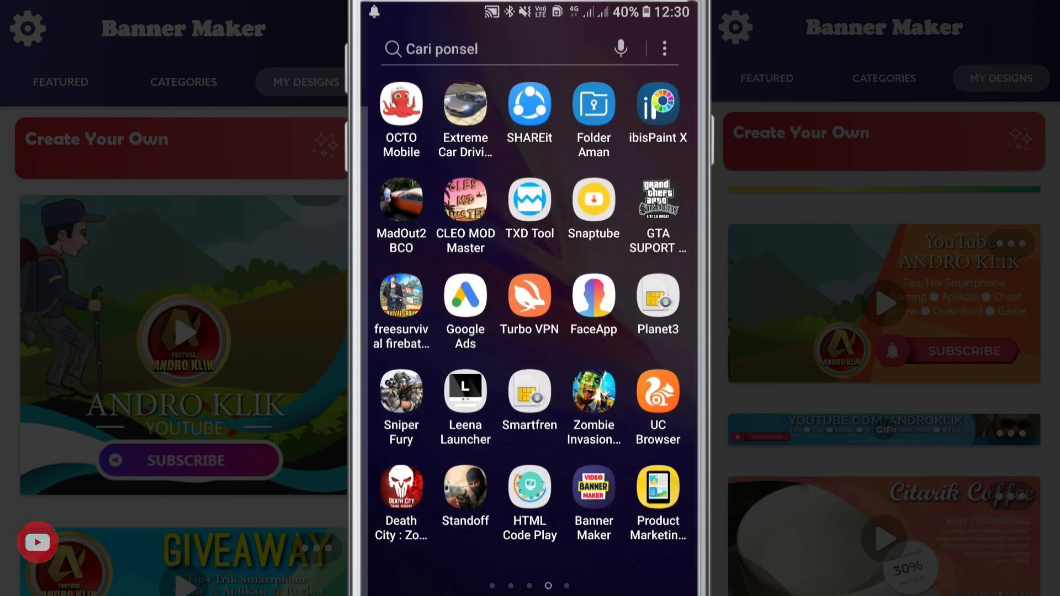